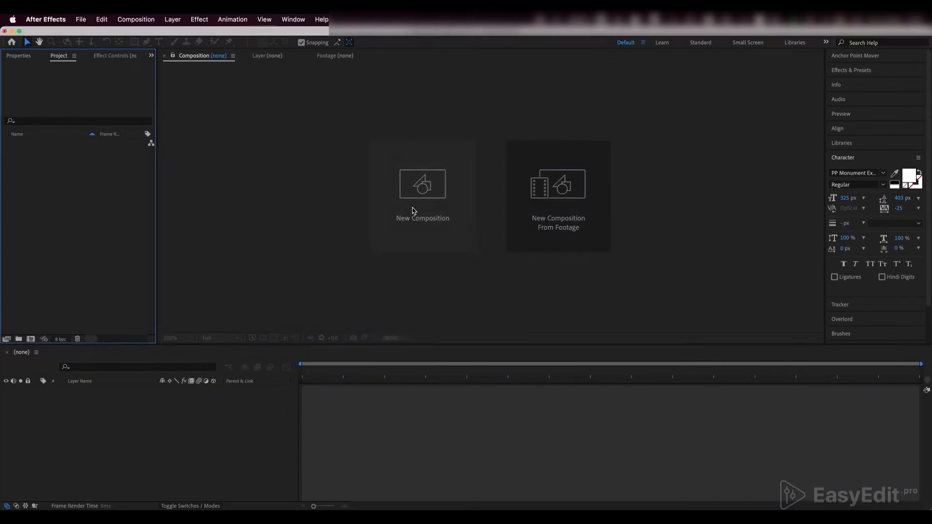
- Create a 1920x1080 composition at 30 fps lasting 300 frames and add a text layer reading GOLD
click(412, 210)
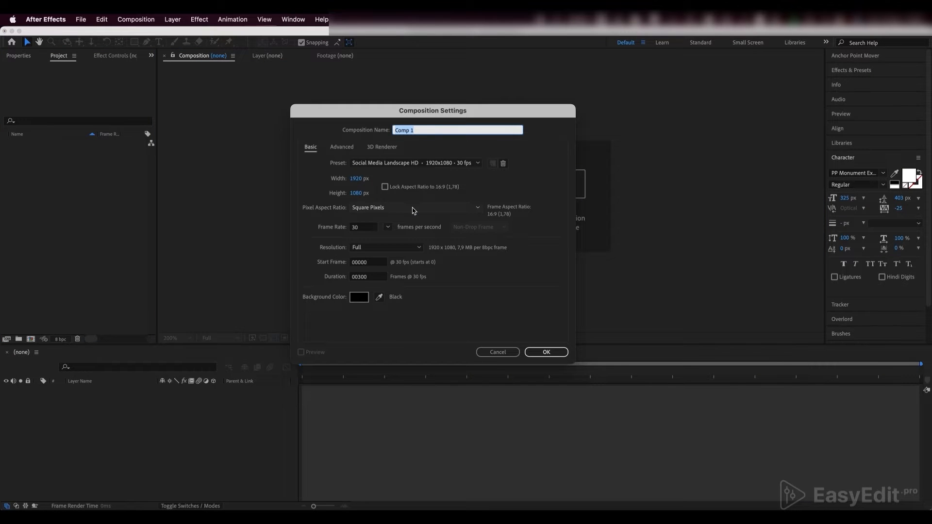
click(532, 352)
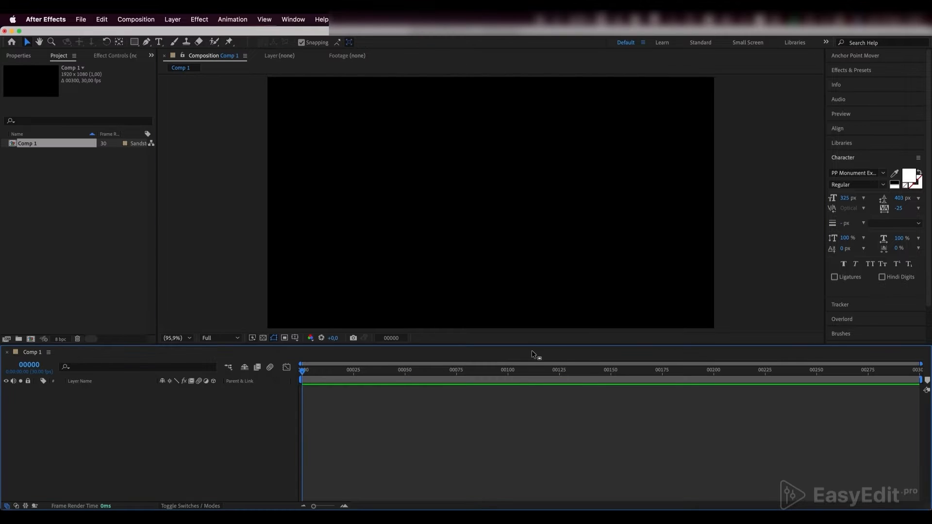
right_click(143, 410)
mouse_move(180, 384)
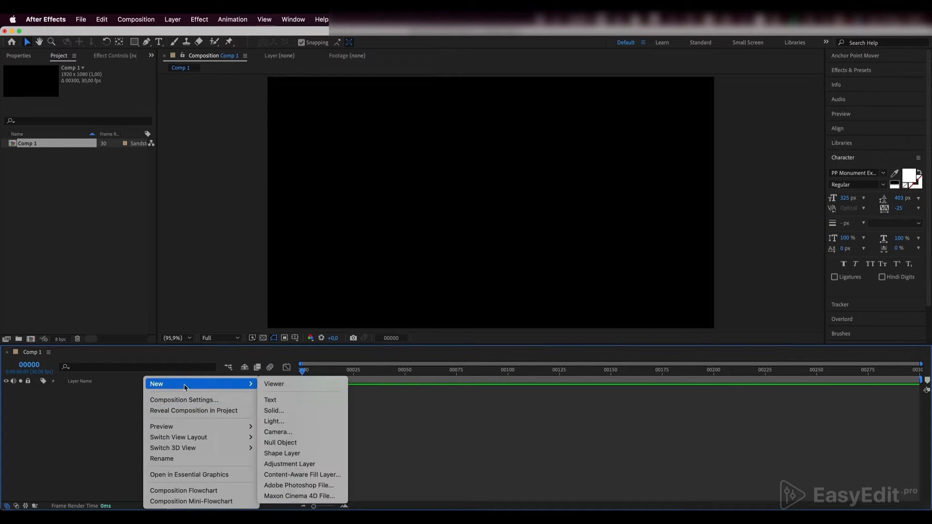
click(283, 401)
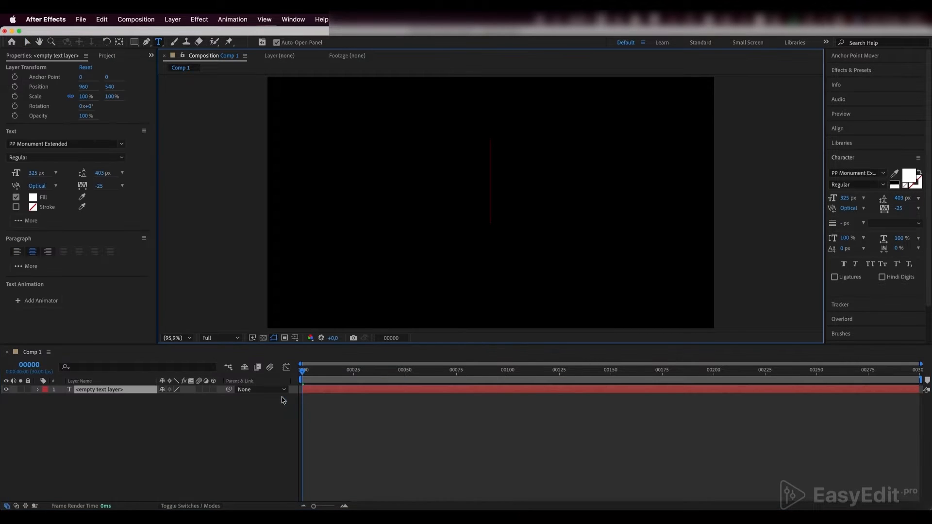
text(GOLD)
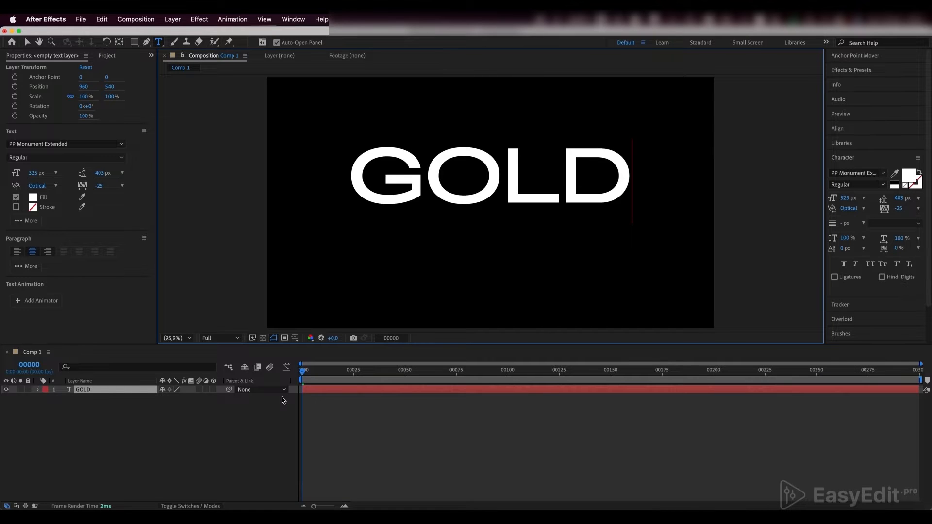
click(314, 392)
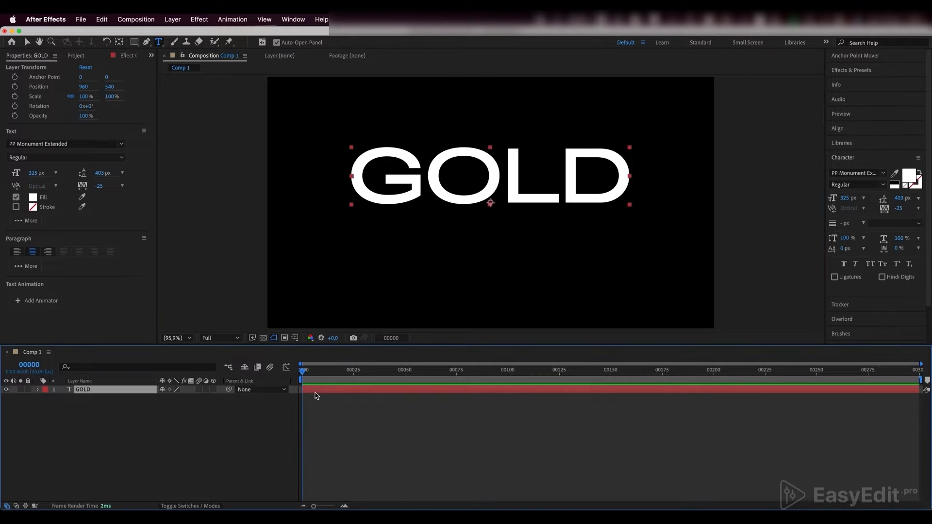
- Center the GOLD text horizontally and vertically in the composition and switch to the Selection tool
click(838, 129)
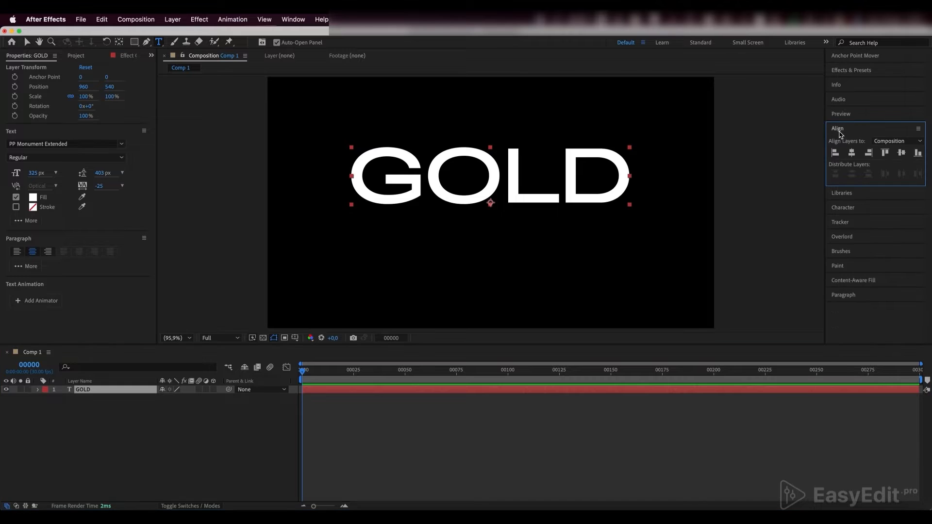
click(851, 153)
click(901, 153)
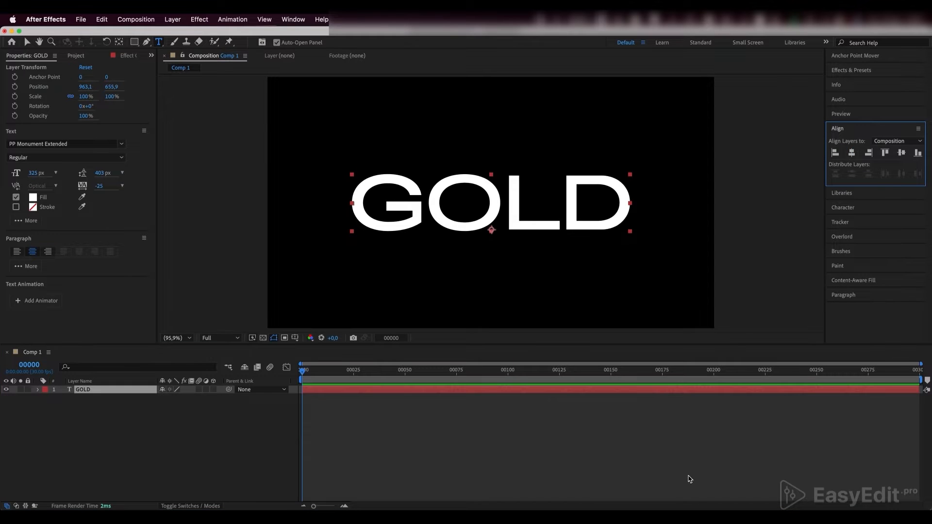
key(v)
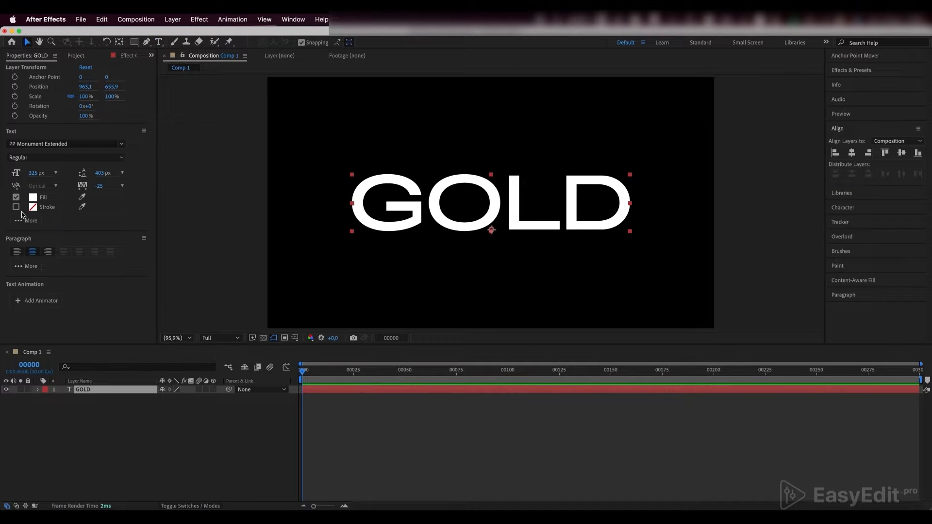
- Enable a 5 px stroke on the GOLD text in grey ADADAD
click(17, 207)
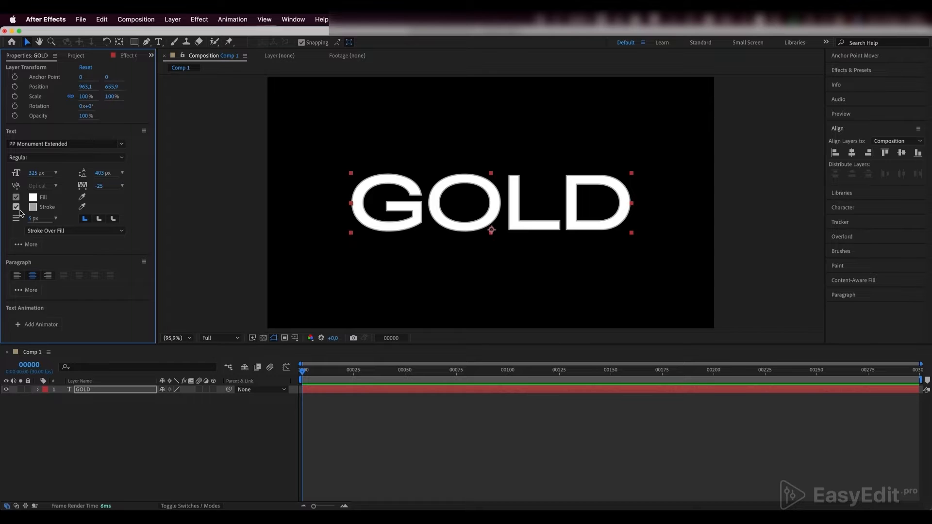
click(33, 207)
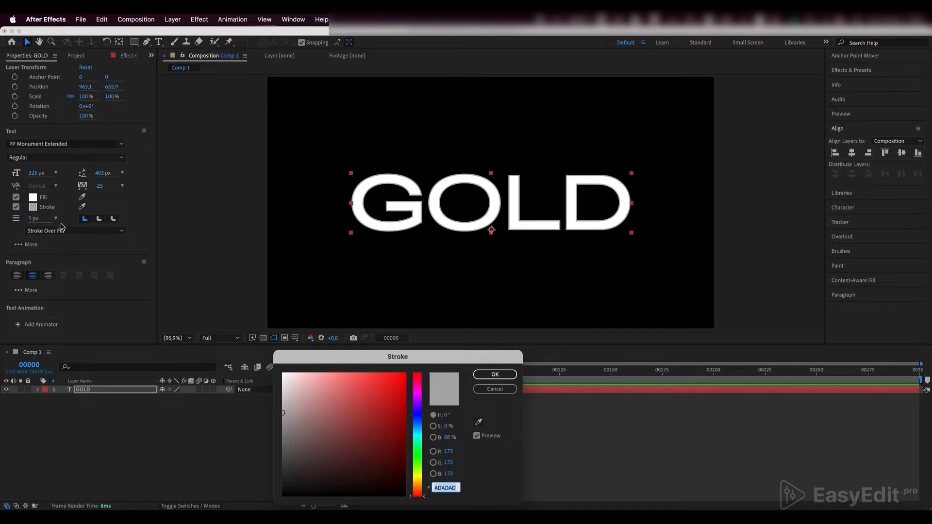
click(495, 375)
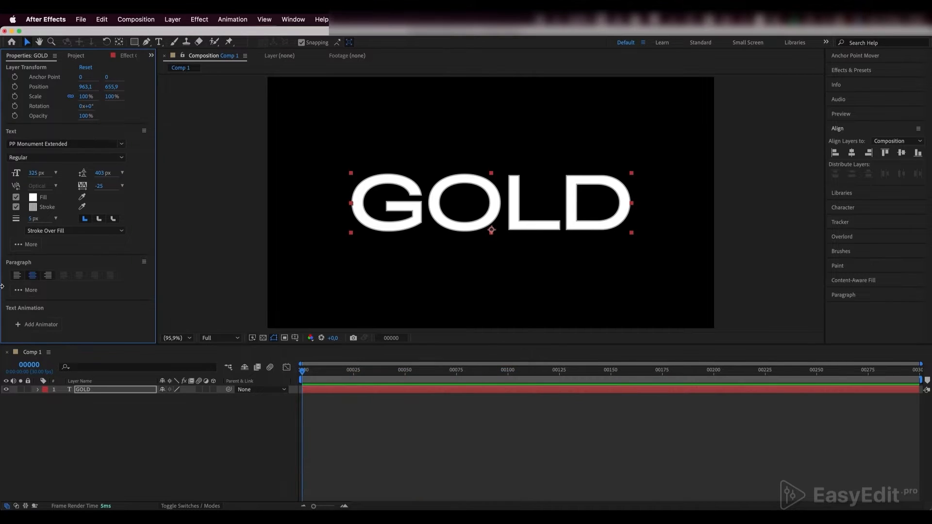
click(31, 219)
click(21, 235)
- Duplicate the GOLD text layer and rename the copy Text_Stroke
click(100, 394)
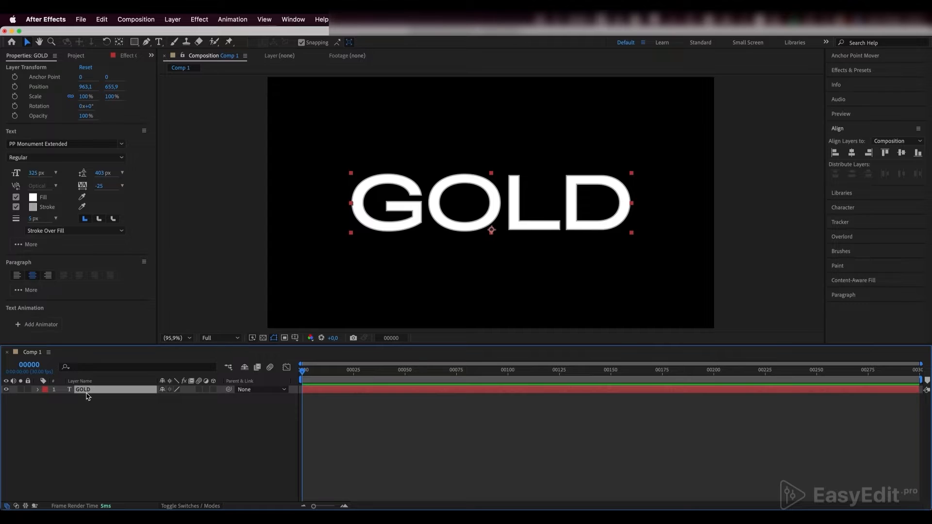
key(cmd+d)
key(Return)
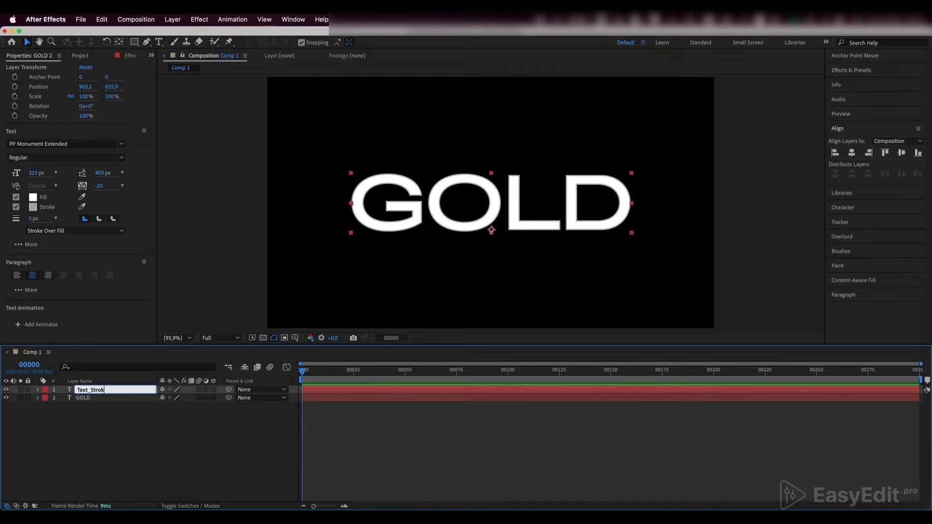
text(Text_Stroke)
click(72, 416)
- Turn off the fill of the Text_Stroke layer, leaving only its stroke, and check it in isolation
click(83, 392)
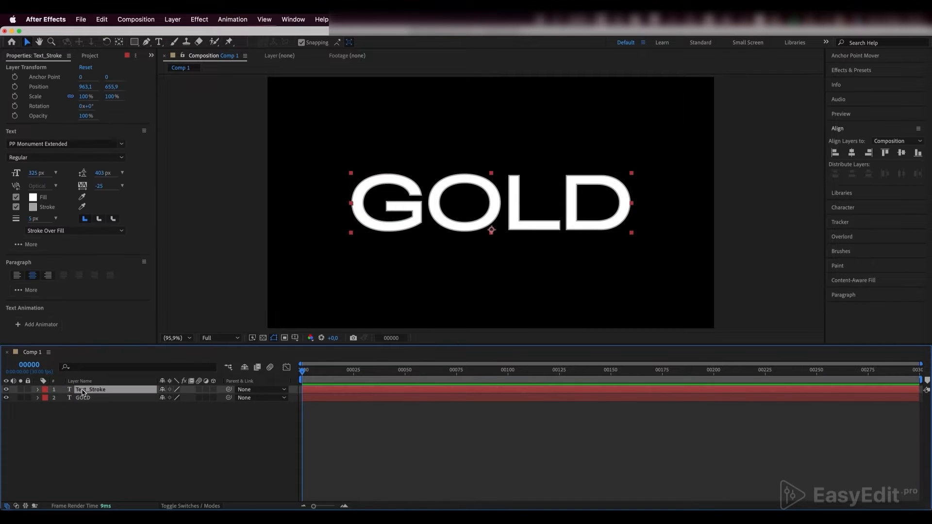
click(15, 197)
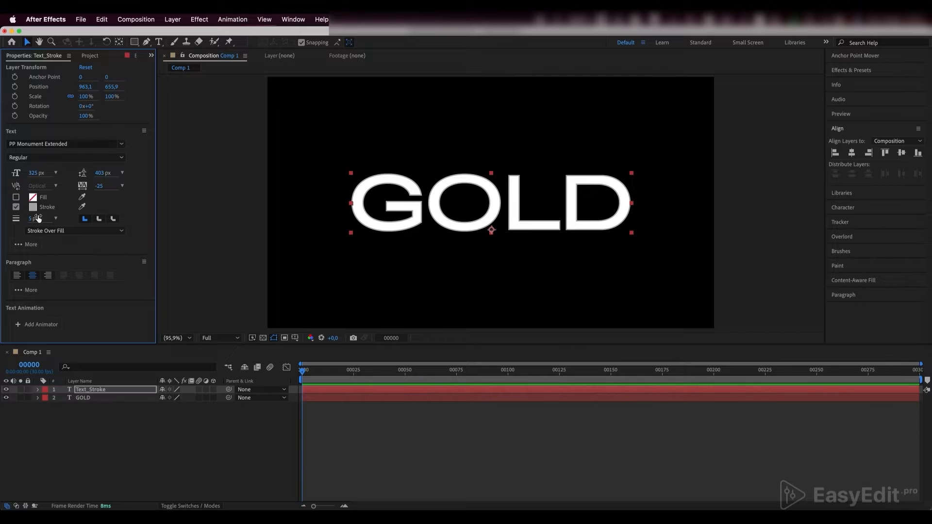
click(21, 390)
click(21, 390)
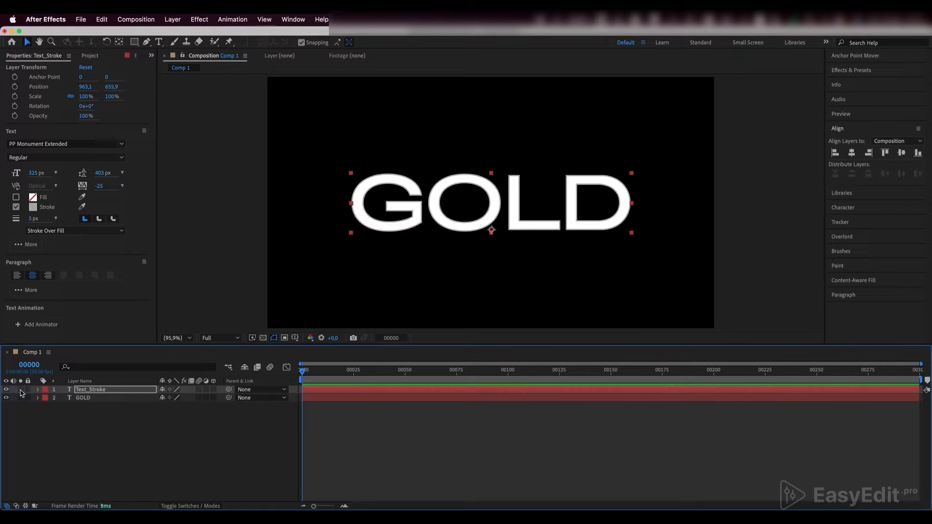
- Pre-compose the Text_Stroke layer into a composition named Text_Stroke, moving all attributes into it
click(90, 391)
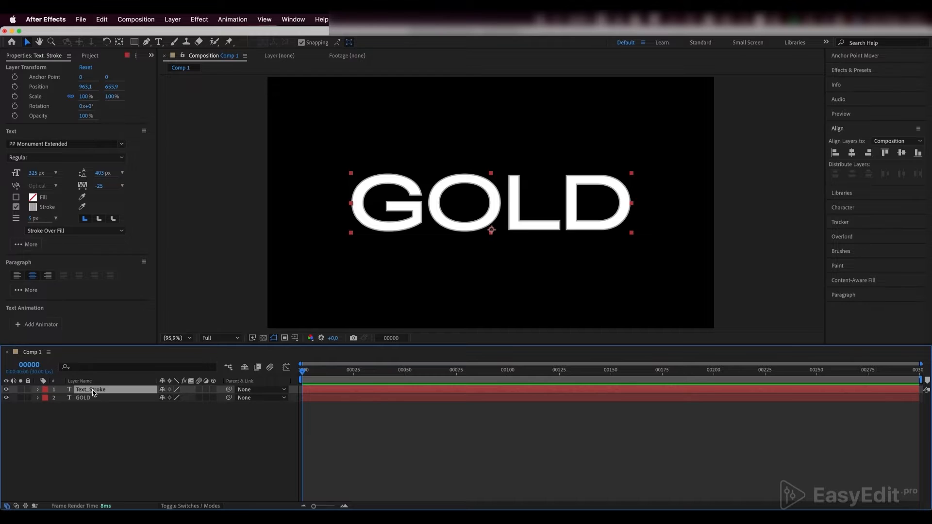
right_click(93, 392)
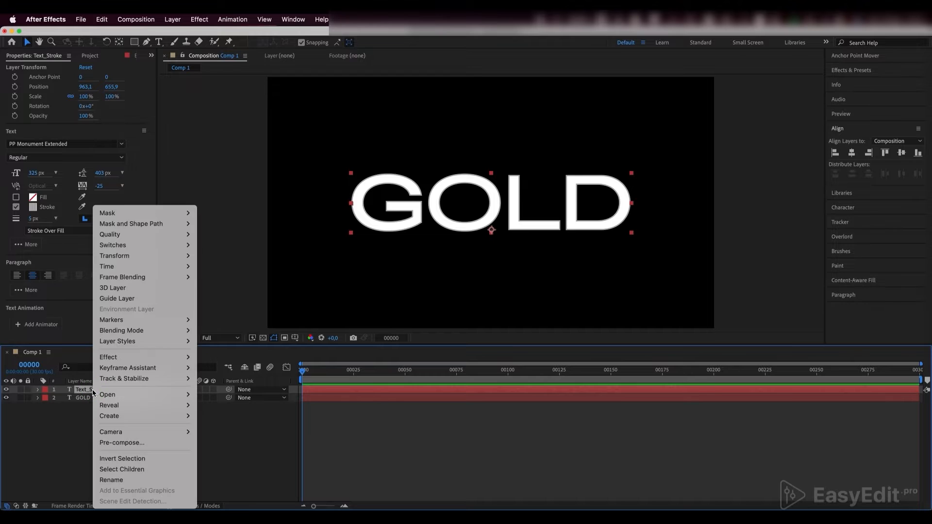
click(117, 443)
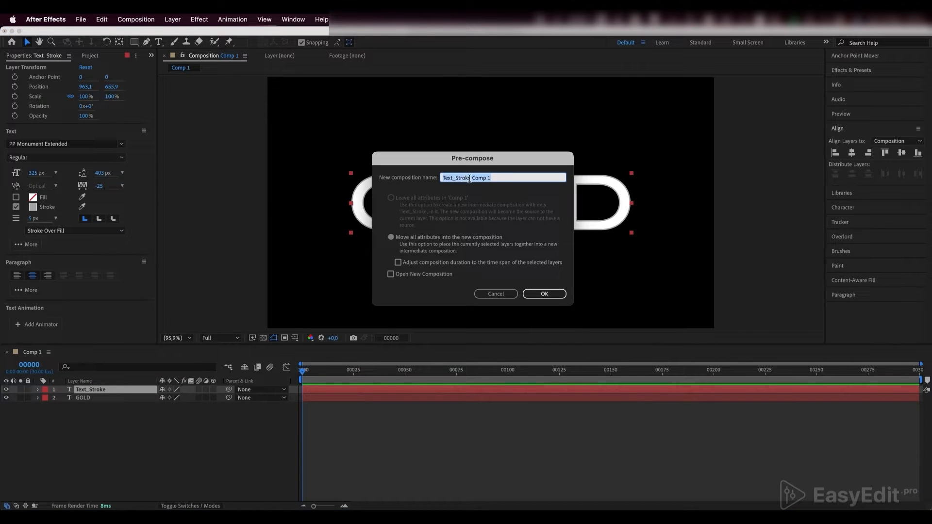
click(469, 179)
drag(469, 178, 505, 184)
text(1)
click(396, 237)
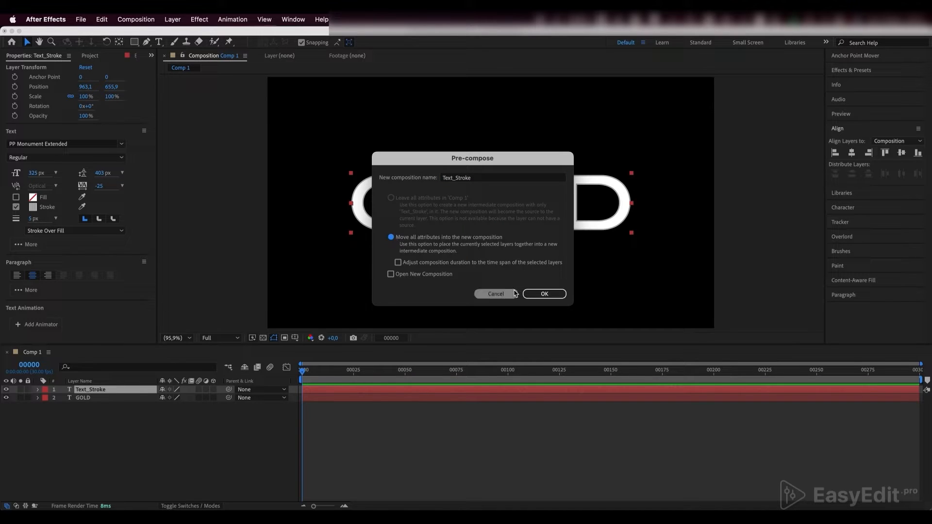
click(544, 294)
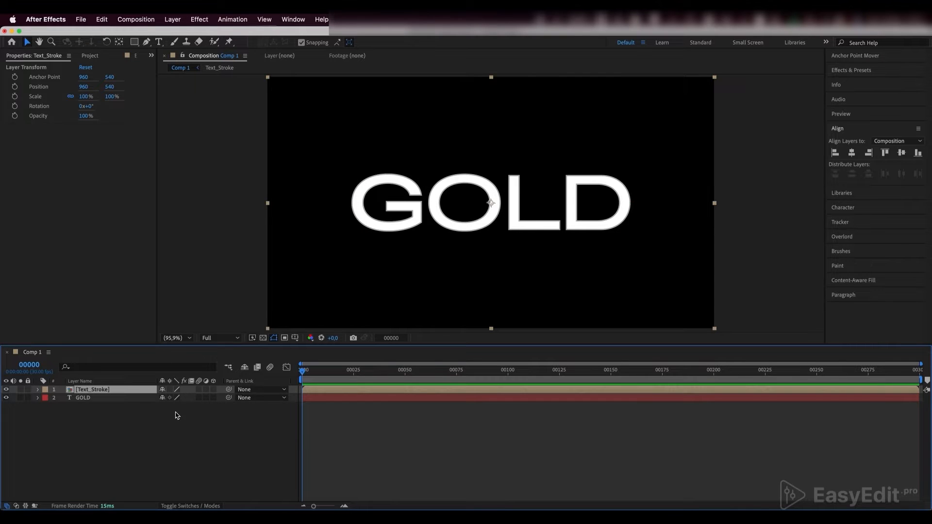
- Rename the remaining GOLD layer as Text
click(85, 397)
key(Return)
text(Te)
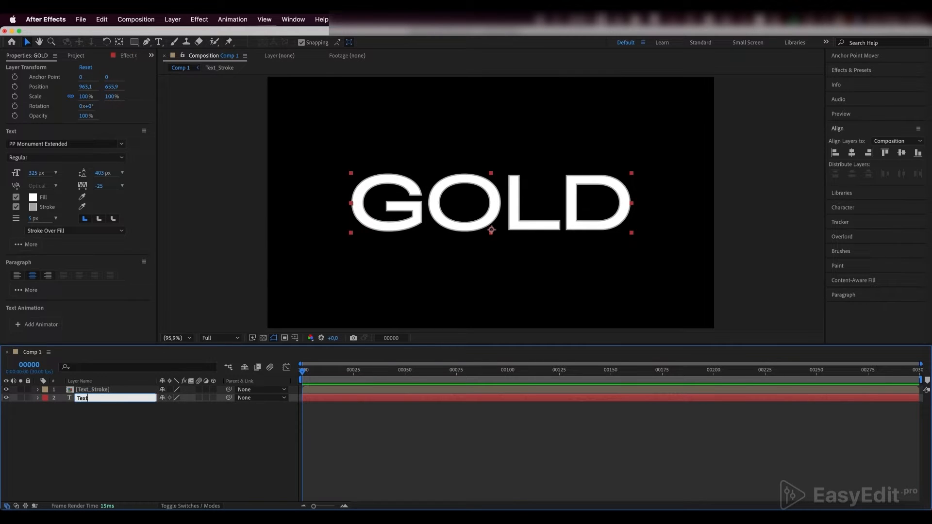
text(xt)
key(Return)
- Pre-compose the Text layer into a composition named Text, moving all attributes into it
right_click(100, 401)
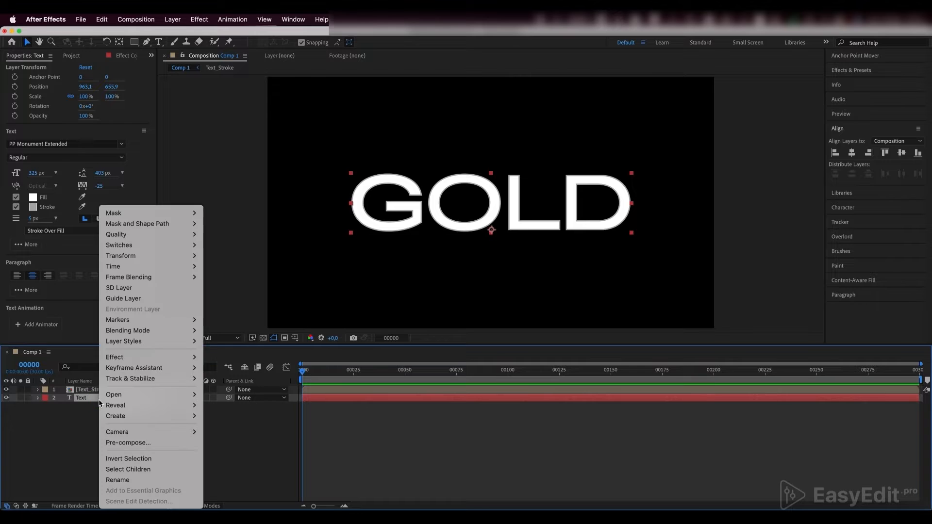
click(123, 443)
click(454, 178)
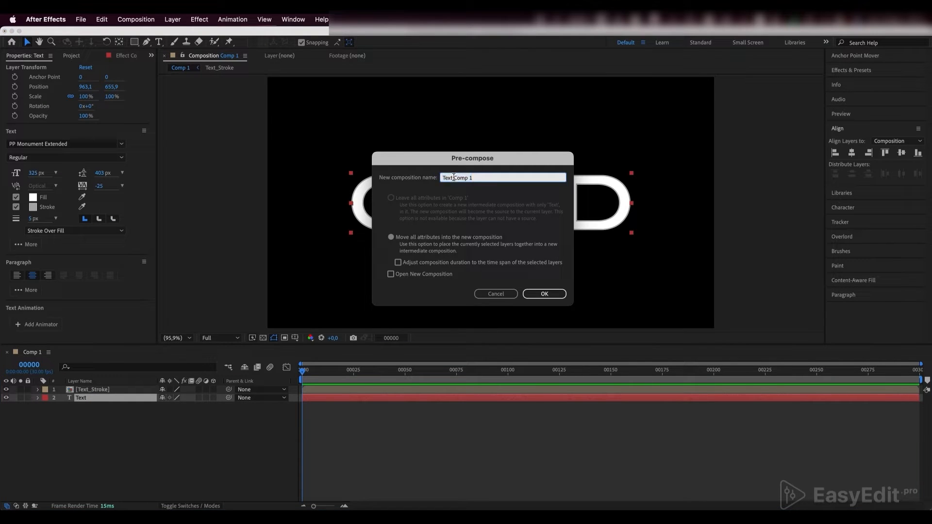
drag(454, 178, 479, 177)
key(BackSpace)
click(391, 237)
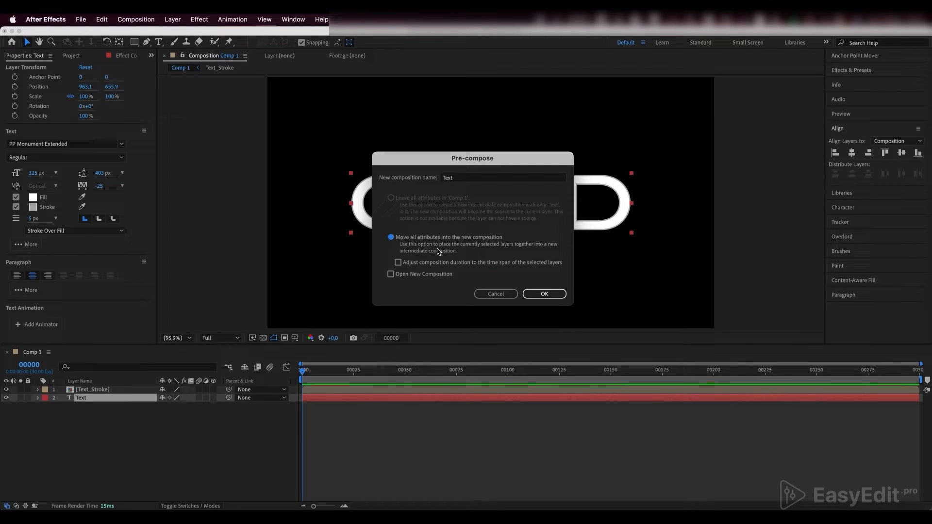
click(542, 293)
- Create a new composition named Texture with a width and height of 500 px
click(74, 56)
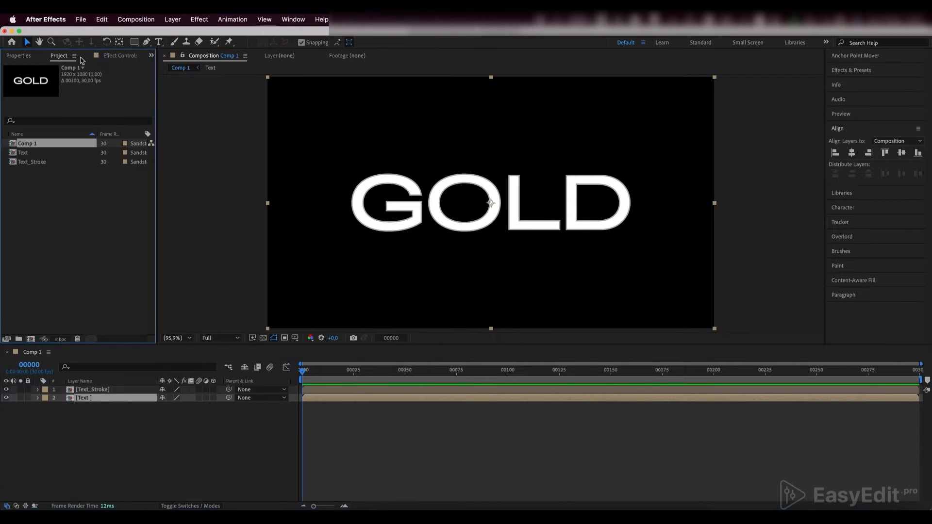
click(31, 339)
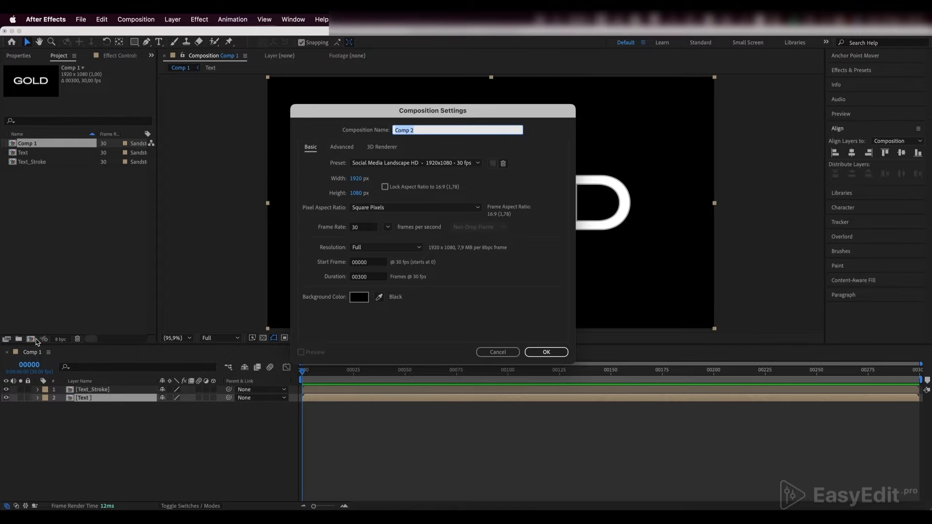
text(Texture)
click(356, 179)
text(500)
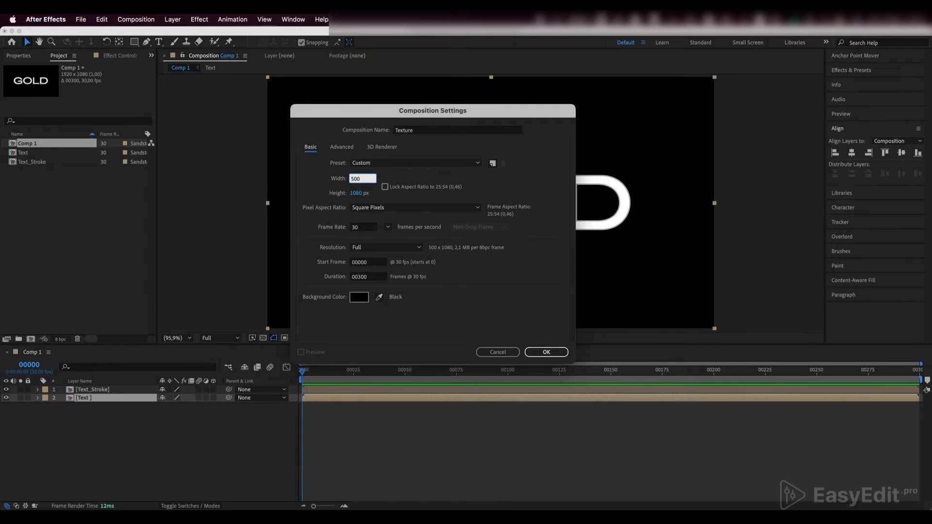
key(Tab)
text(500)
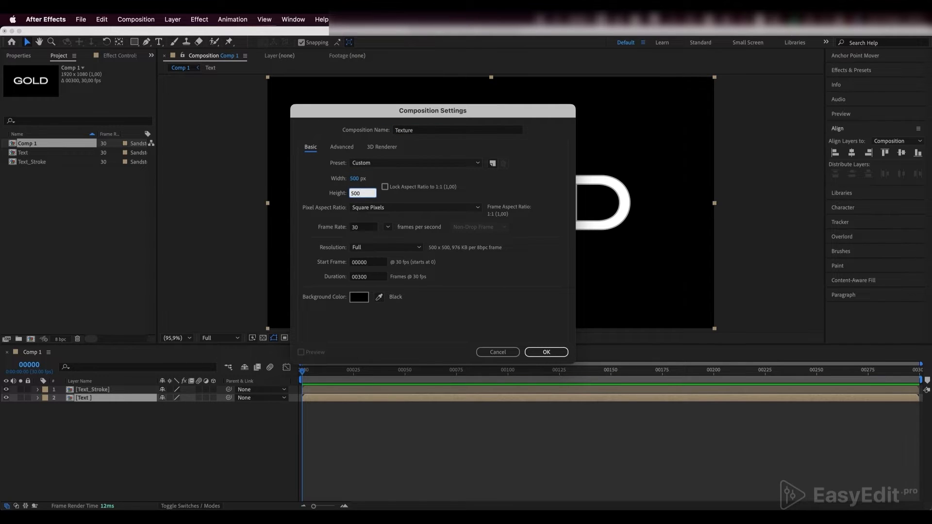
key(Return)
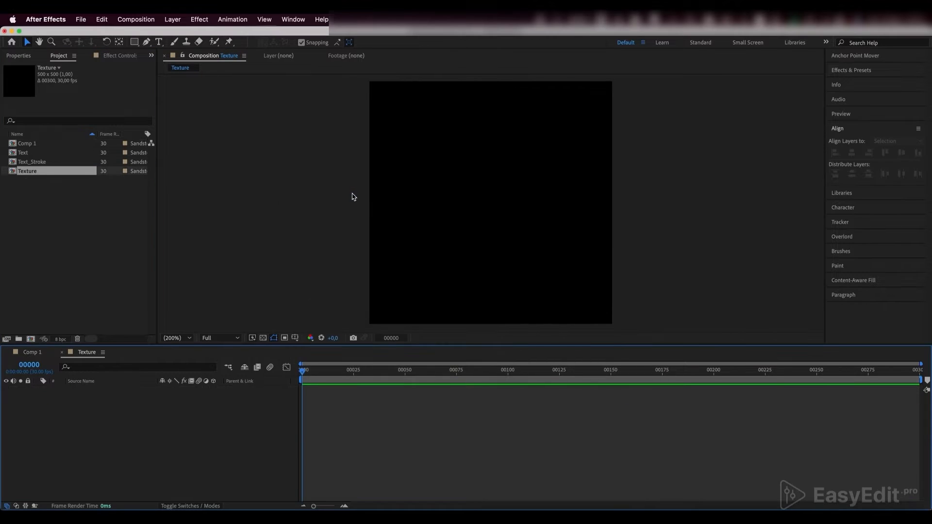
click(48, 354)
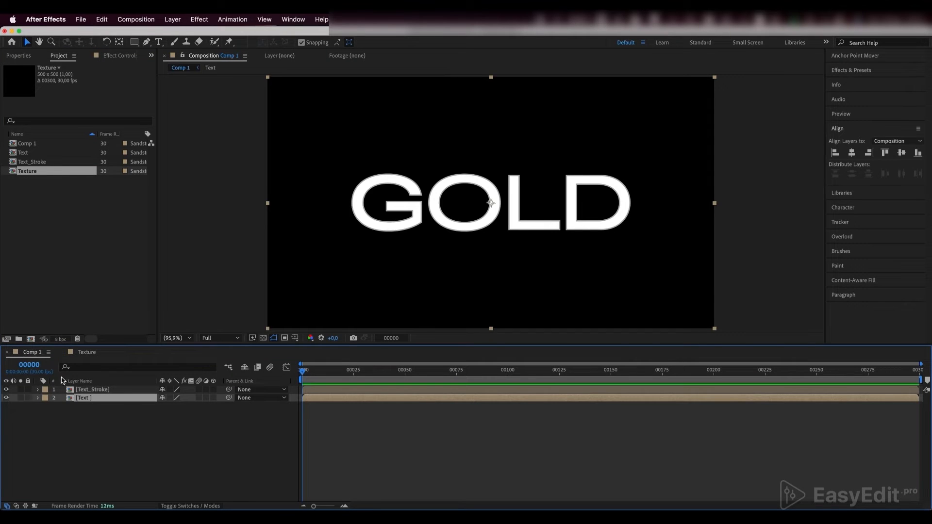
click(84, 356)
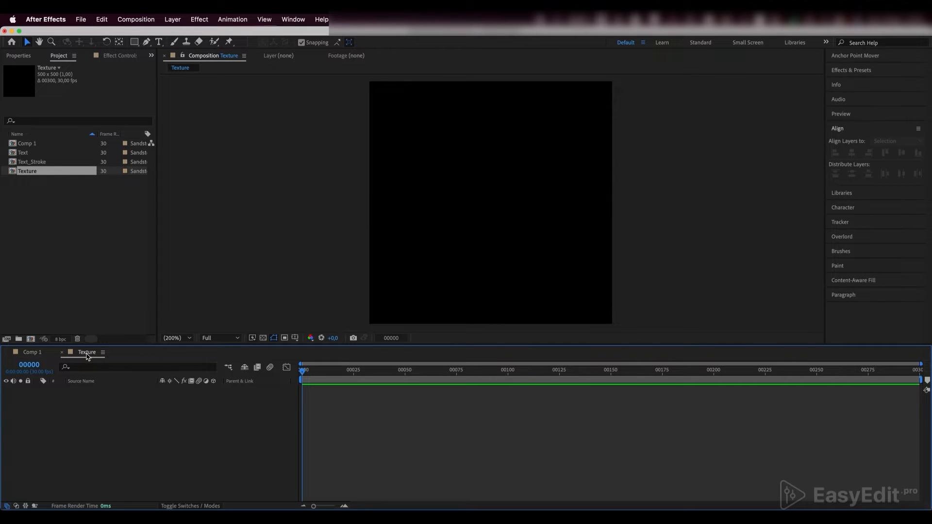
click(262, 338)
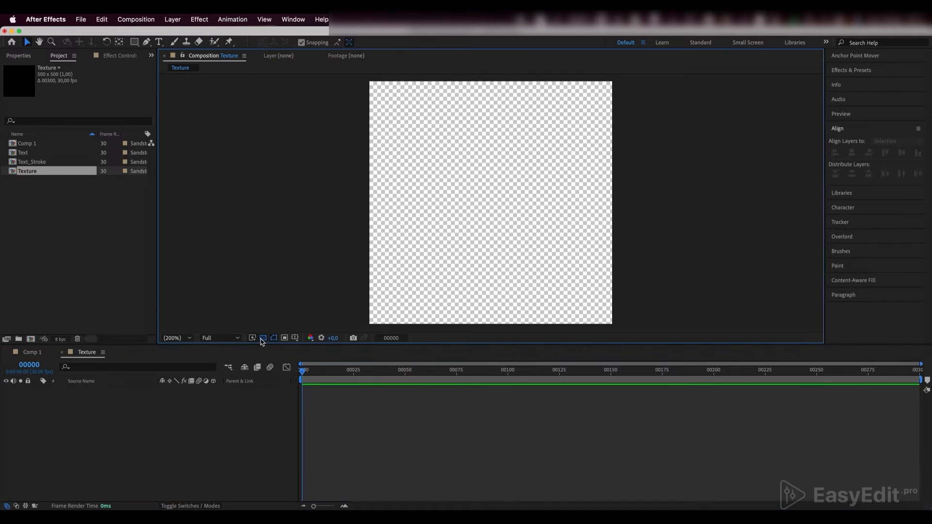
click(262, 339)
- Create a black 500 × 500 px solid named BG in the Texture composition
right_click(70, 437)
mouse_move(131, 385)
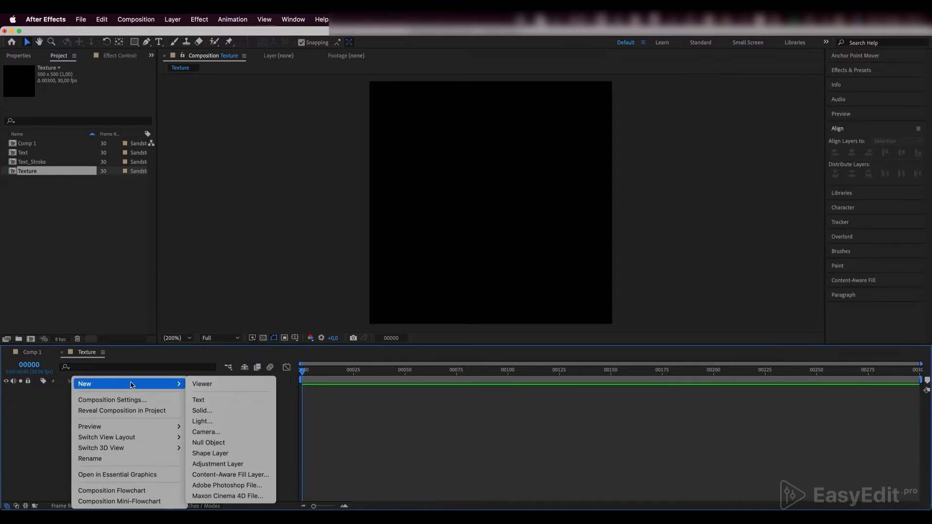
click(206, 414)
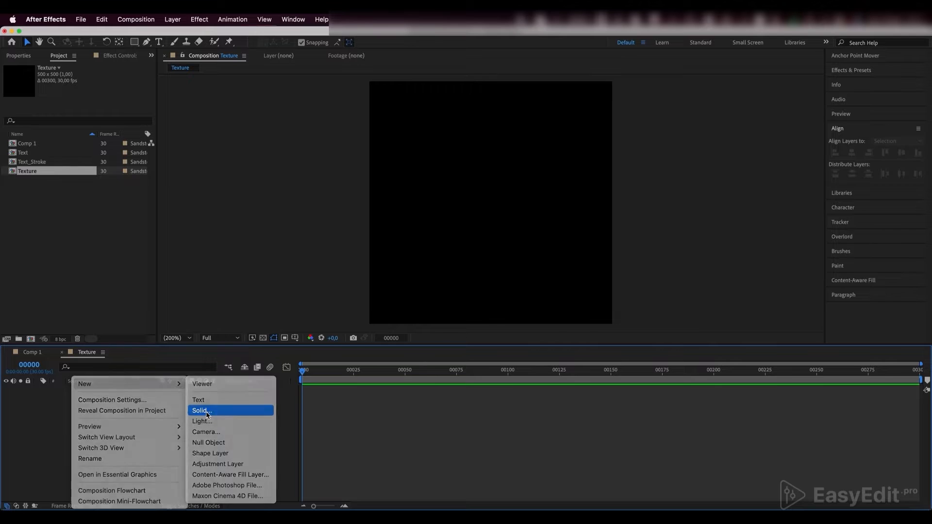
text(BG)
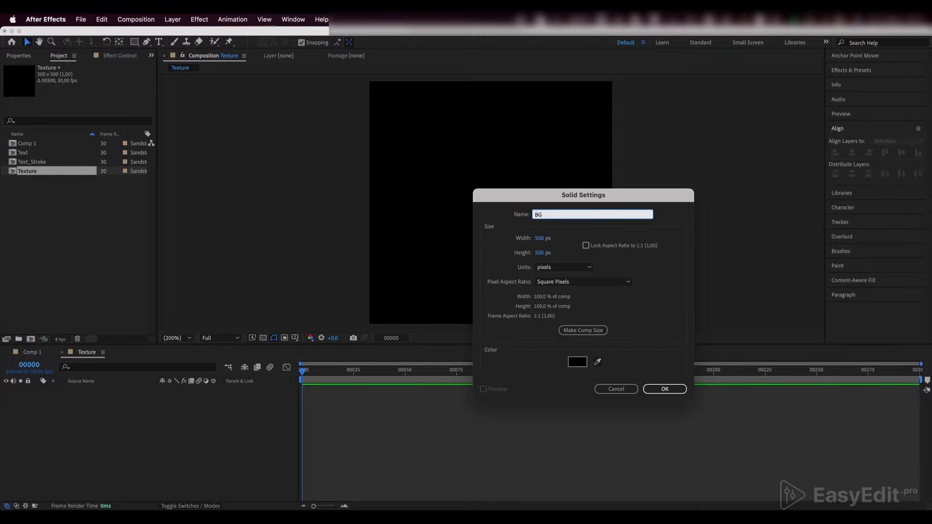
key(Return)
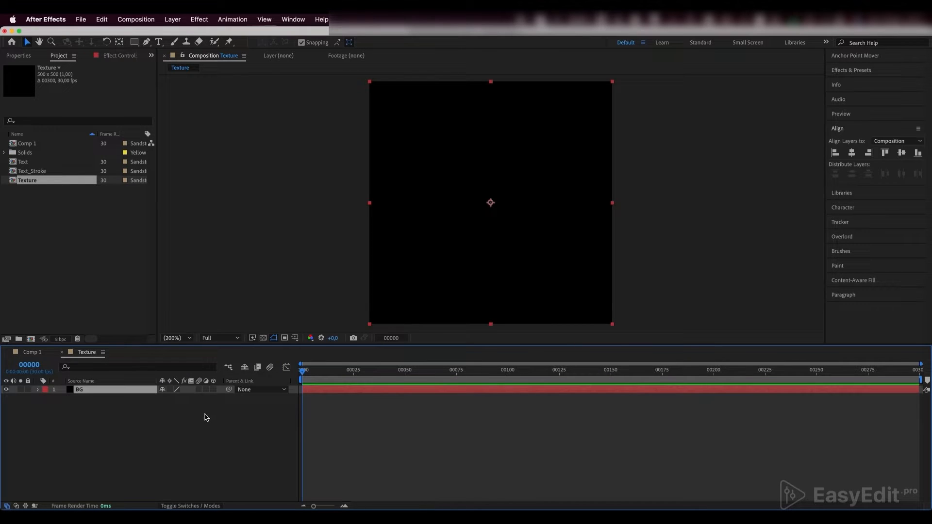
- Draw a white rectangle about 130 × 271 px in the middle of the Texture composition on its own shape layer
click(207, 418)
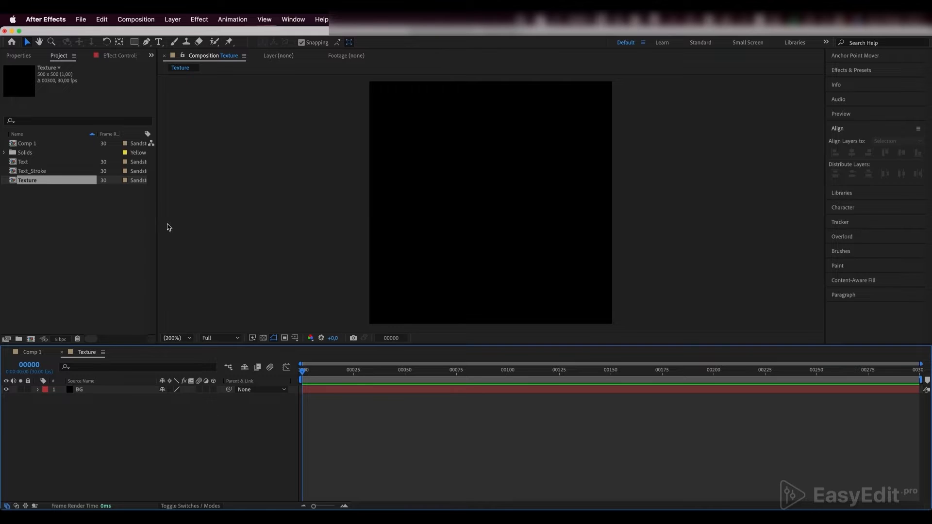
click(134, 44)
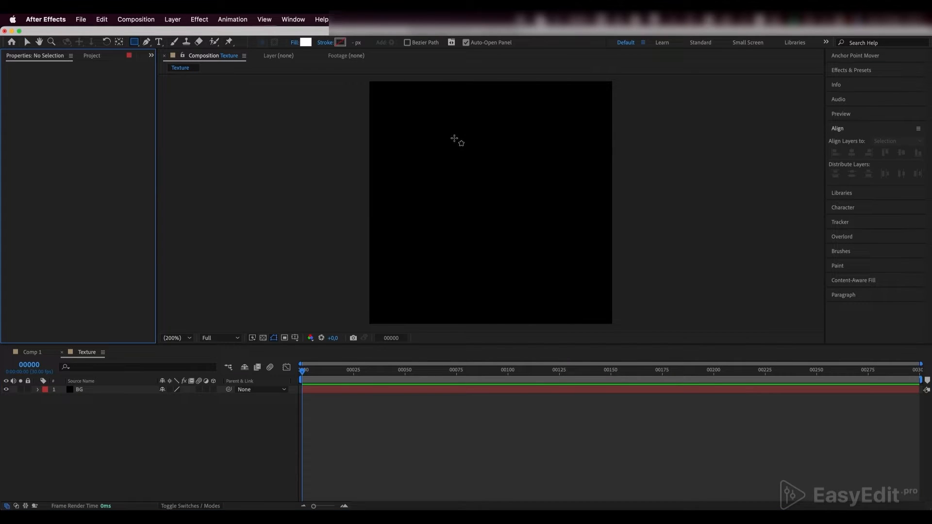
drag(459, 137, 521, 269)
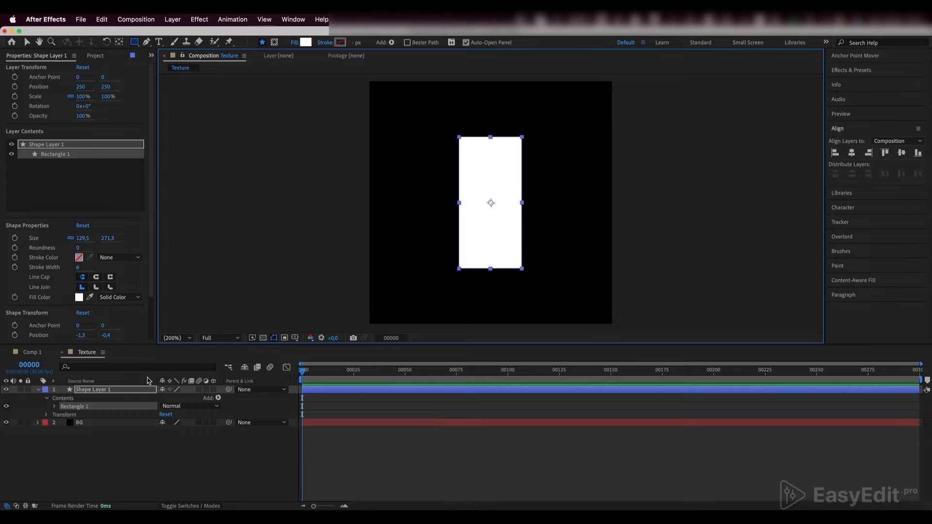
- Apply the Fast Box Blur effect to the white rectangle's layer with a blur radius of 5
click(131, 390)
click(852, 70)
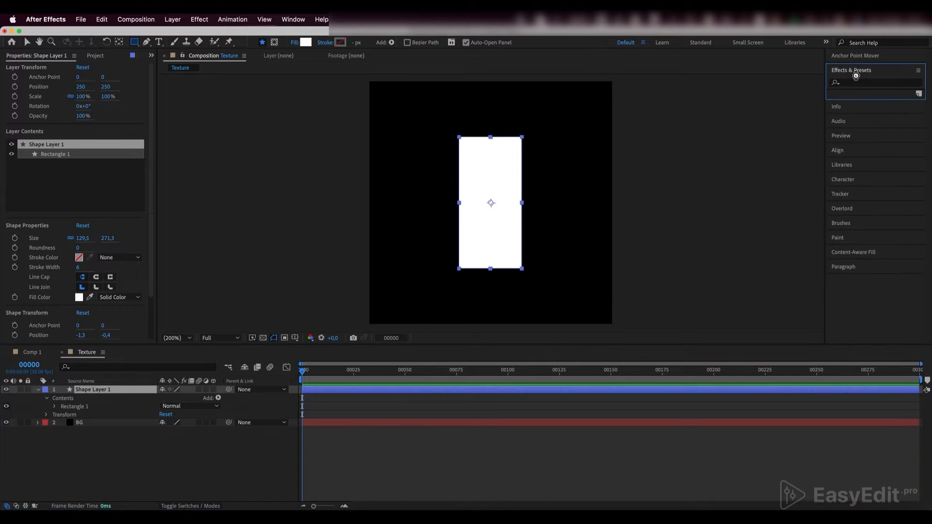
click(858, 82)
text(fas)
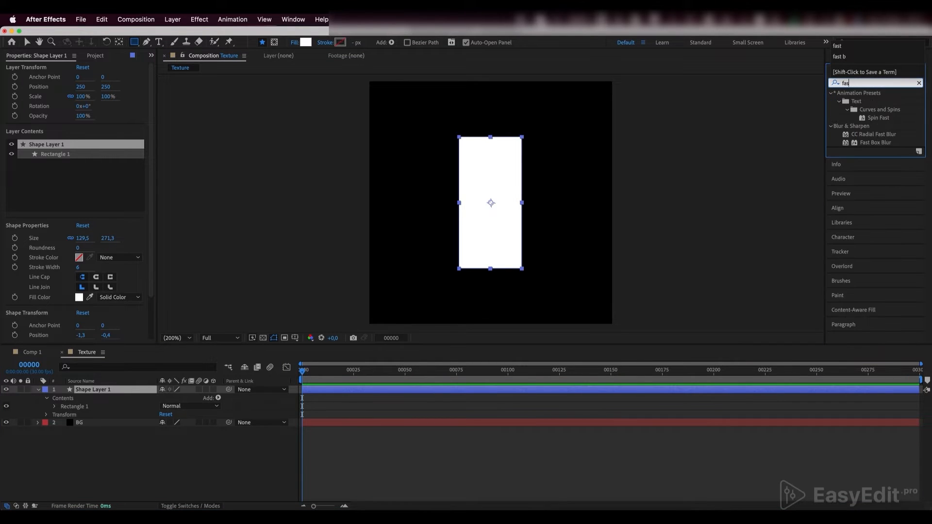
text(t box)
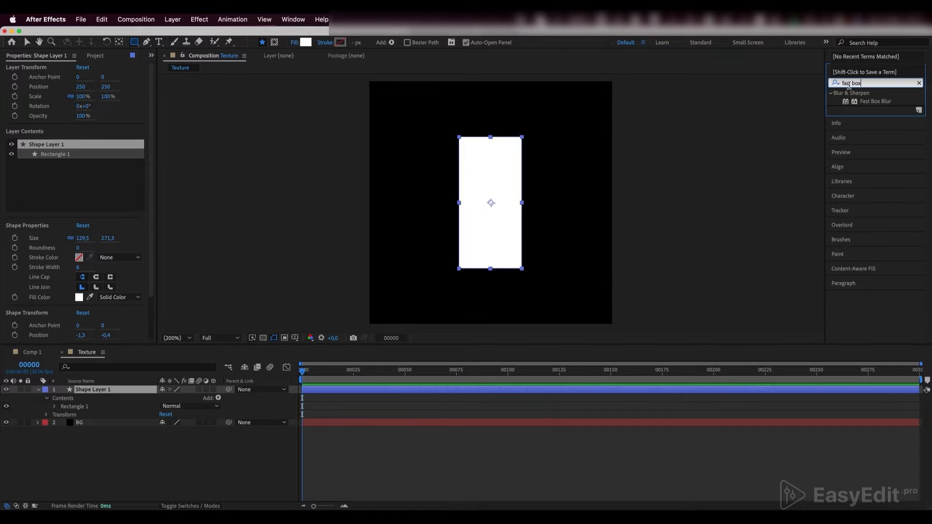
click(869, 102)
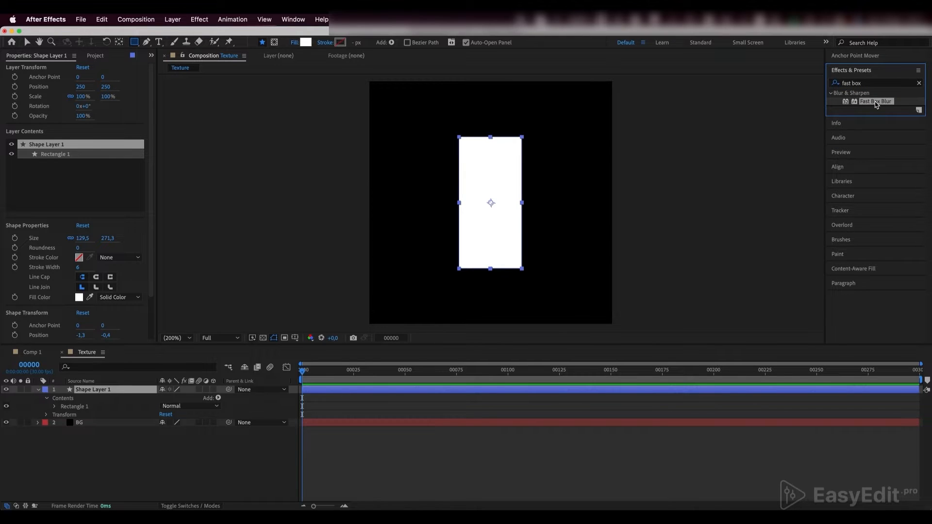
drag(876, 105, 130, 392)
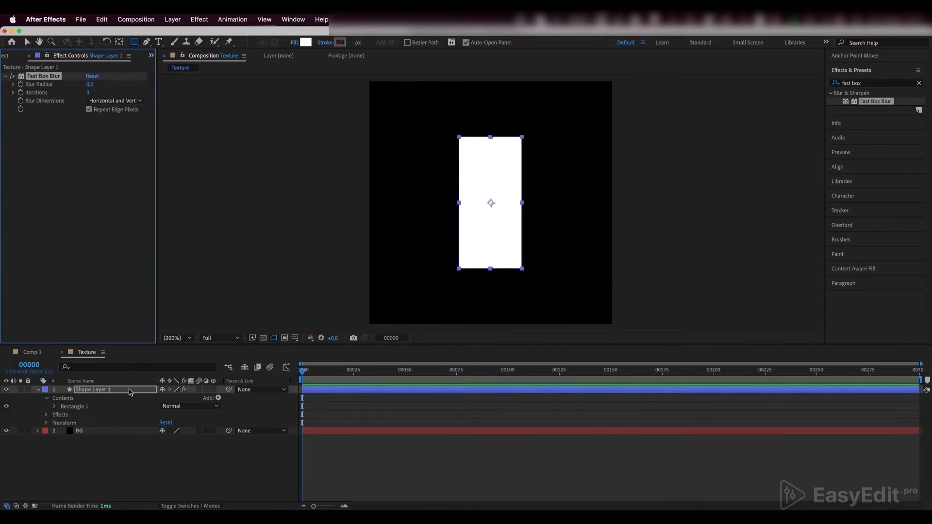
key(v)
click(130, 392)
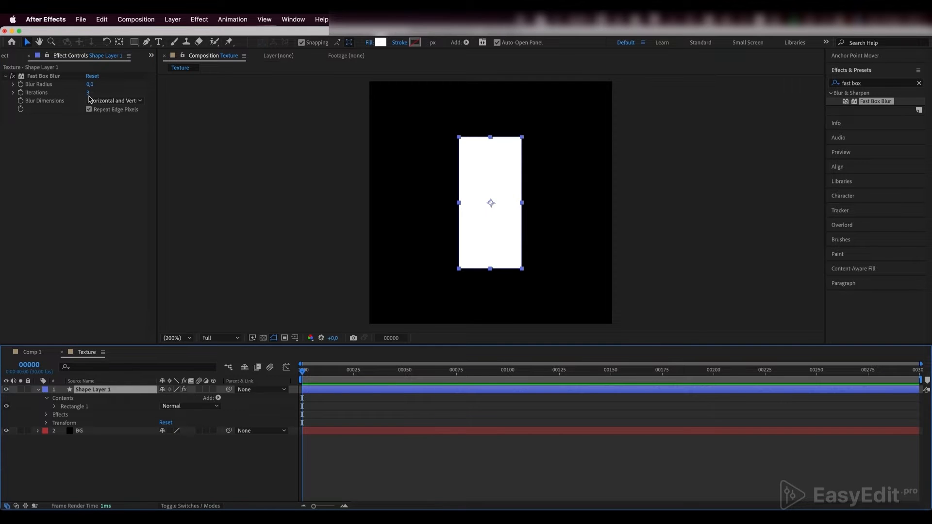
drag(90, 83, 94, 87)
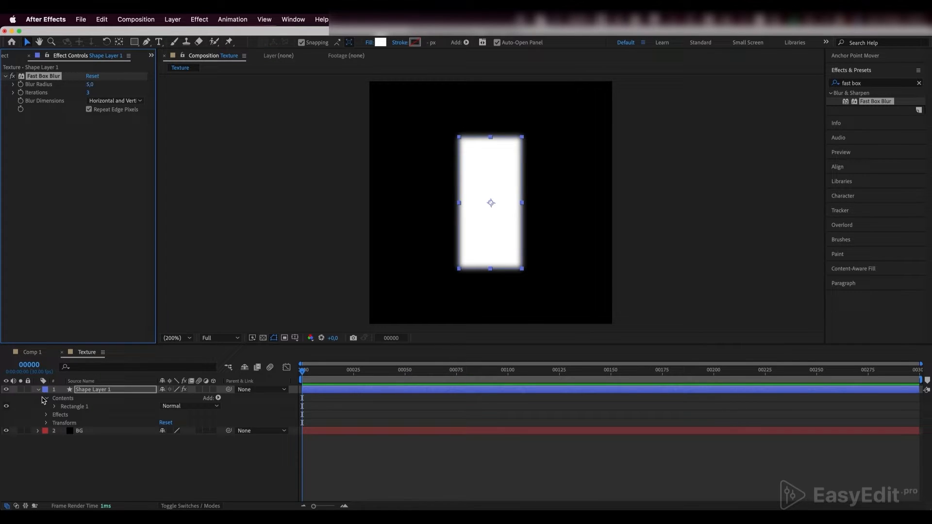
click(61, 441)
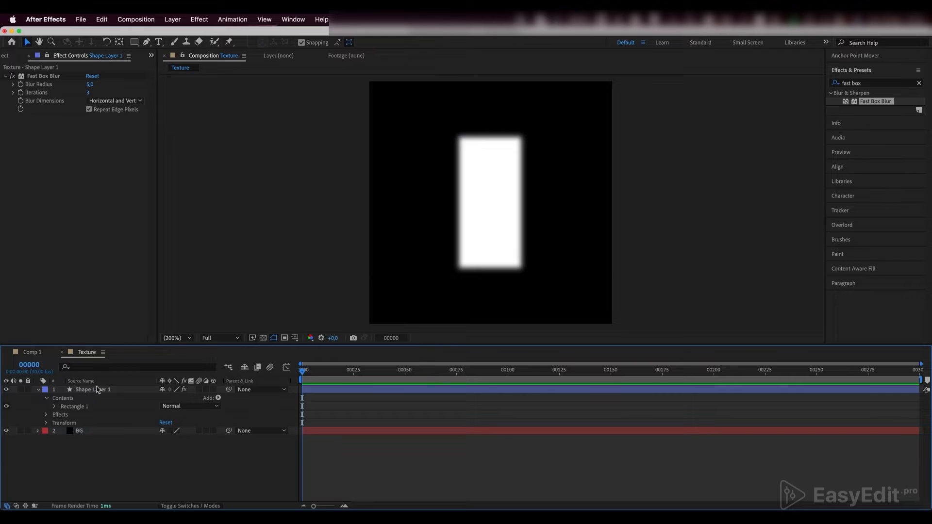
- Place a narrower, shorter duplicate of the white rectangle to its upper right and set the copy's blur radius to 10
click(97, 389)
key(super+d)
drag(497, 183, 574, 153)
drag(599, 173, 586, 173)
drag(569, 238, 569, 228)
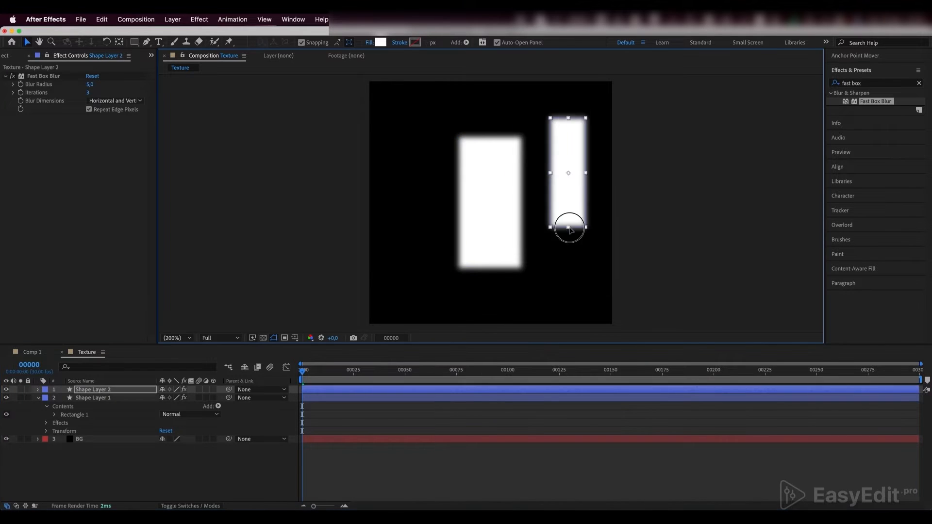
drag(91, 85, 92, 85)
- Duplicate the blurred bar right of the centre and shrink the copy into a small block beneath it
key(super+d)
drag(572, 199, 570, 267)
drag(567, 186, 568, 262)
- Place a narrower, shorter duplicate of the central rectangle to its left and adjust the blur radius
click(93, 405)
drag(90, 84, 90, 84)
key(super+d)
drag(507, 202, 435, 203)
drag(425, 268, 426, 252)
drag(91, 84, 92, 85)
- Duplicate the thin bar left of the centre and shrink the copy into a small block directly beneath it
key(super+d)
drag(426, 204, 426, 271)
drag(426, 223, 426, 264)
click(44, 76)
- Place a wider duplicate of the lower-right block along the composition's bottom edge and increase its blur radius
click(93, 390)
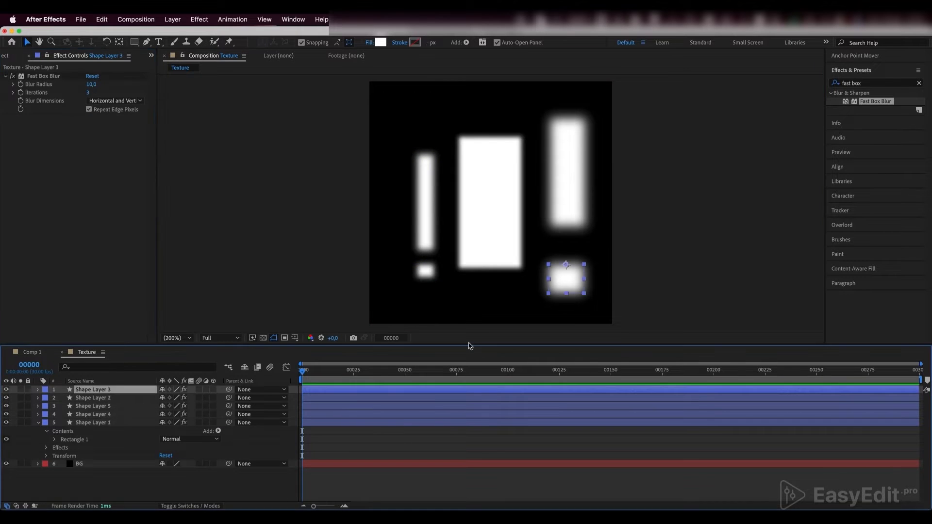
key(super+d)
drag(567, 280, 428, 312)
drag(445, 312, 463, 317)
drag(90, 84, 93, 85)
- Place a smaller duplicate of the wide bottom block at the composition's top edge and increase its blur radius
key(super+d)
drag(467, 312, 547, 84)
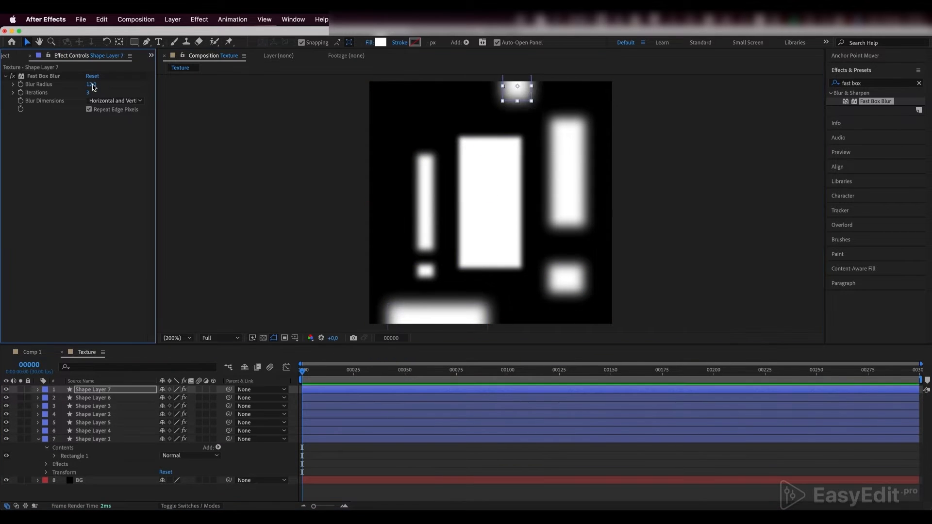
drag(92, 85, 96, 85)
- Place duplicates of the soft top block at the bottom edge and upper-left corner, with a blur radius of 13 for the corner copy
key(super+d)
drag(516, 92, 409, 118)
key(super+d)
drag(90, 85, 84, 88)
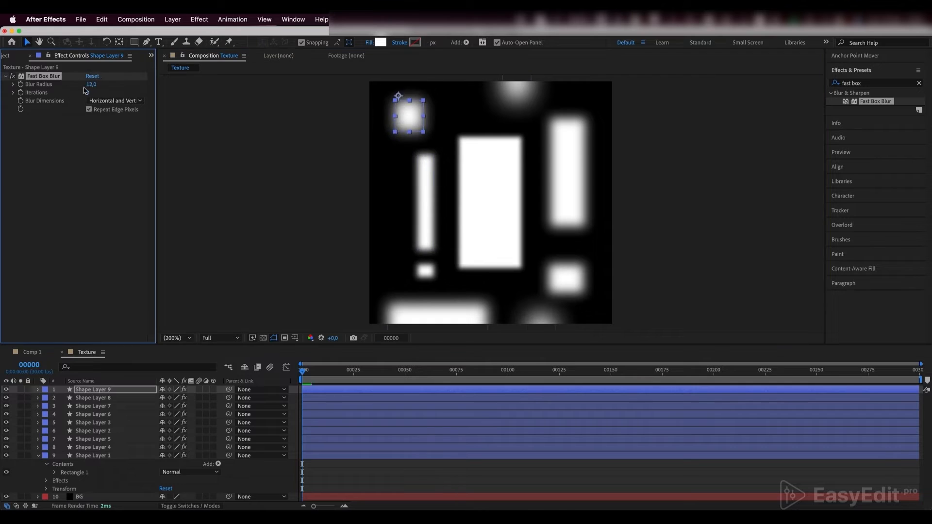
click(39, 456)
click(97, 485)
click(16, 59)
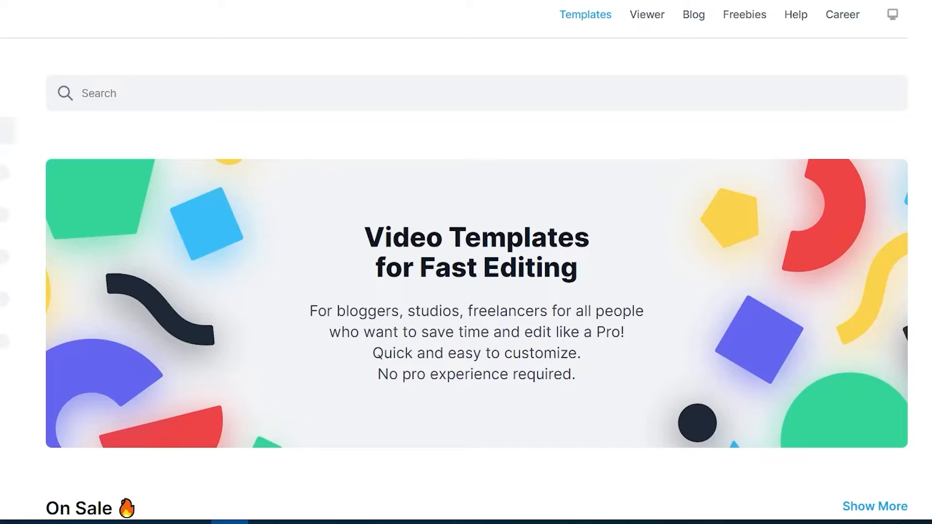
- Browse the EasyEdit website's video templates, the Titles Pro pack's catalog including the Details category, and the After Effects templates
scroll(466, 291, down, 6)
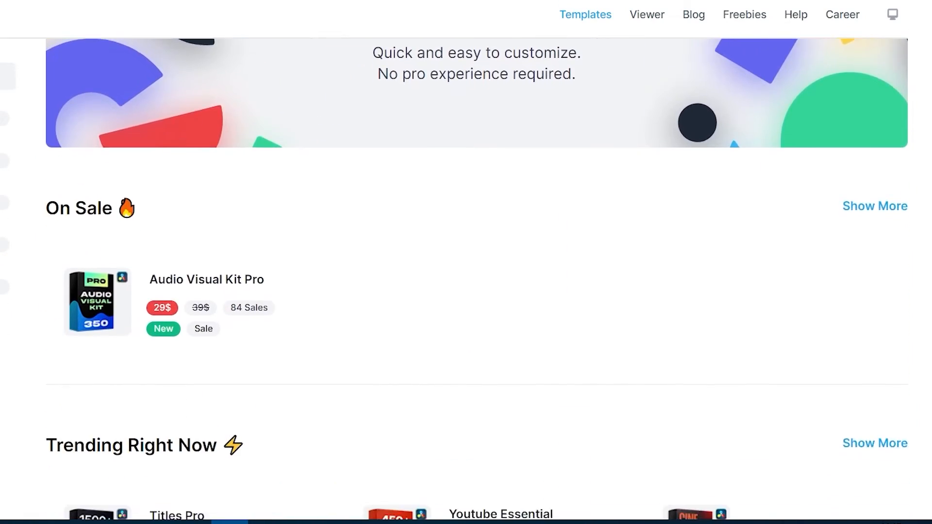
scroll(466, 291, down, 8)
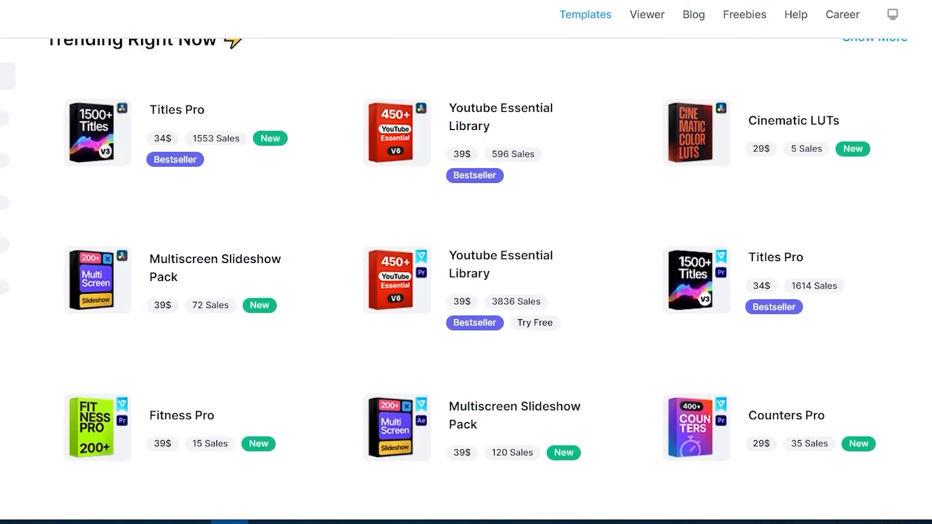
scroll(466, 291, down, 7)
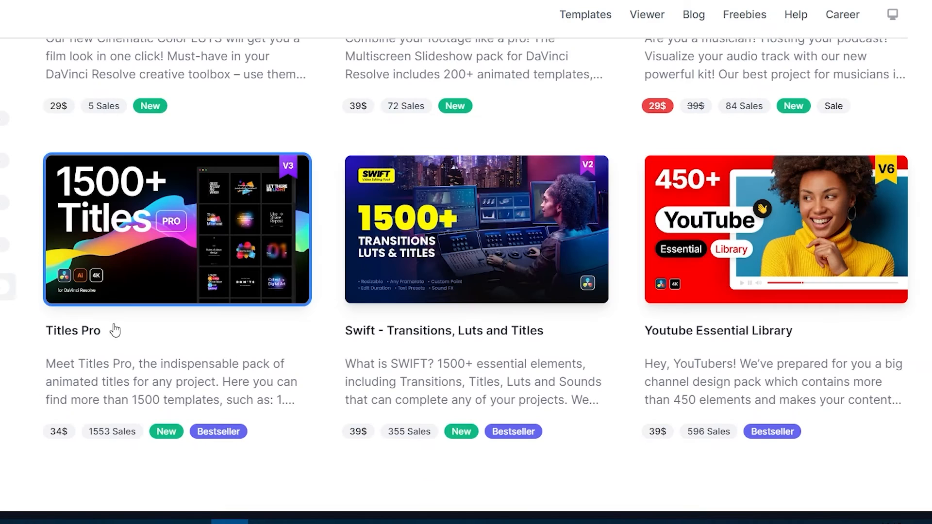
click(167, 270)
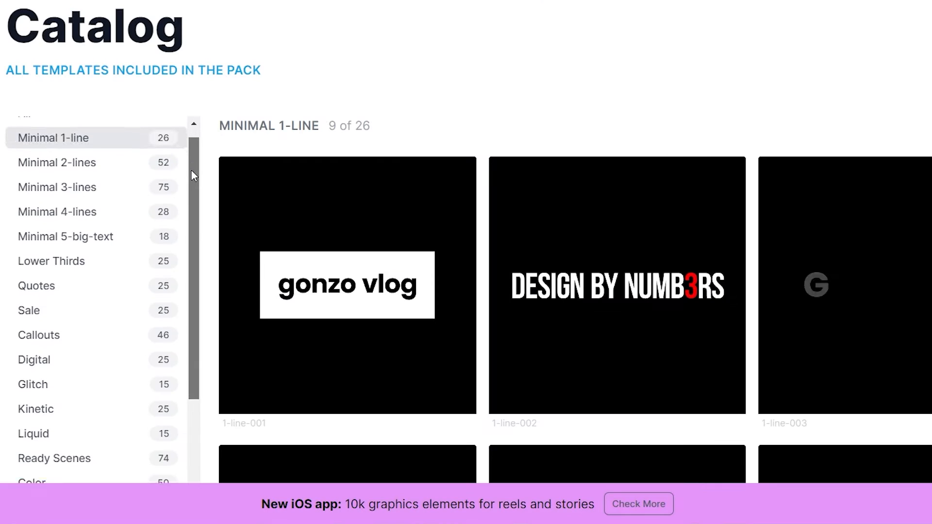
drag(191, 170, 181, 356)
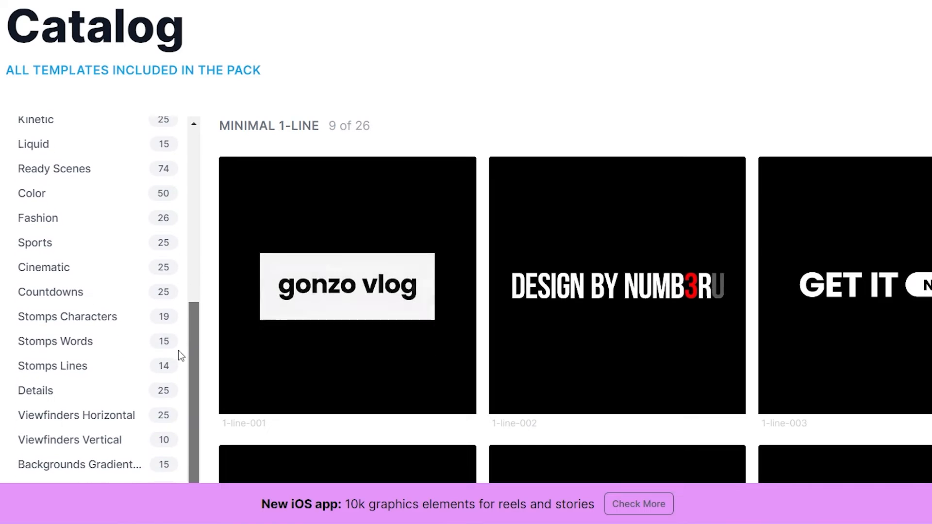
click(137, 391)
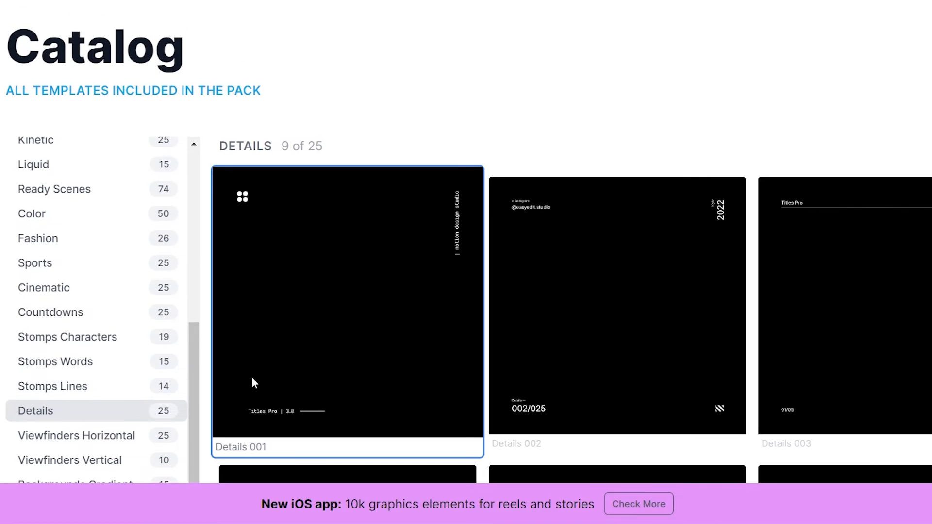
click(99, 288)
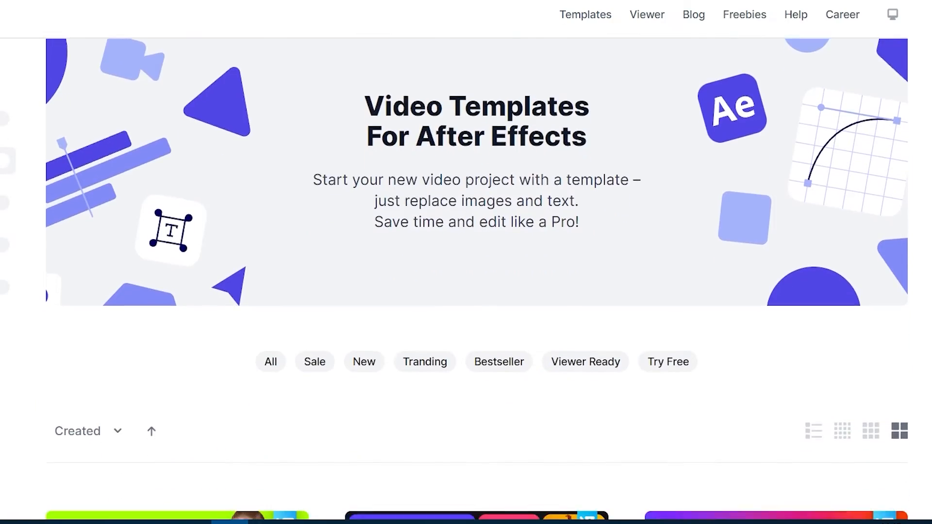
scroll(477, 280, down, 8)
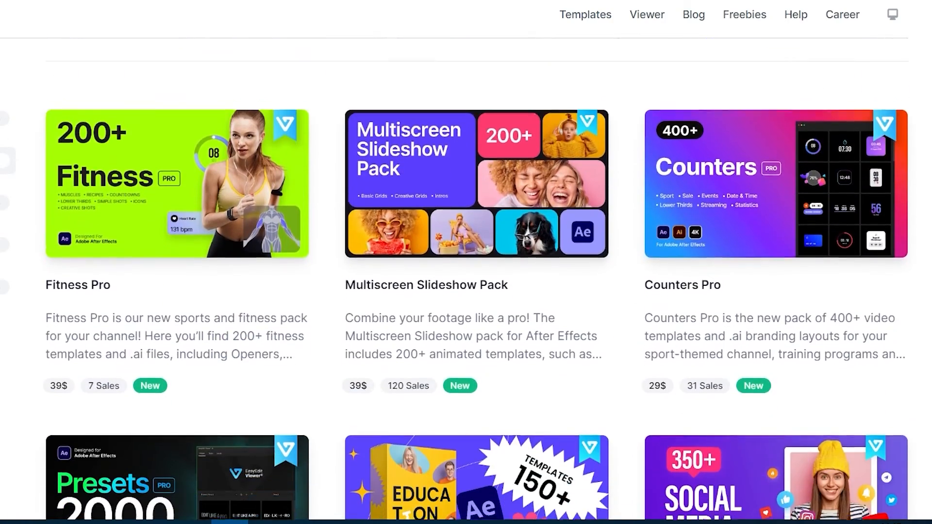
scroll(476, 280, down, 7)
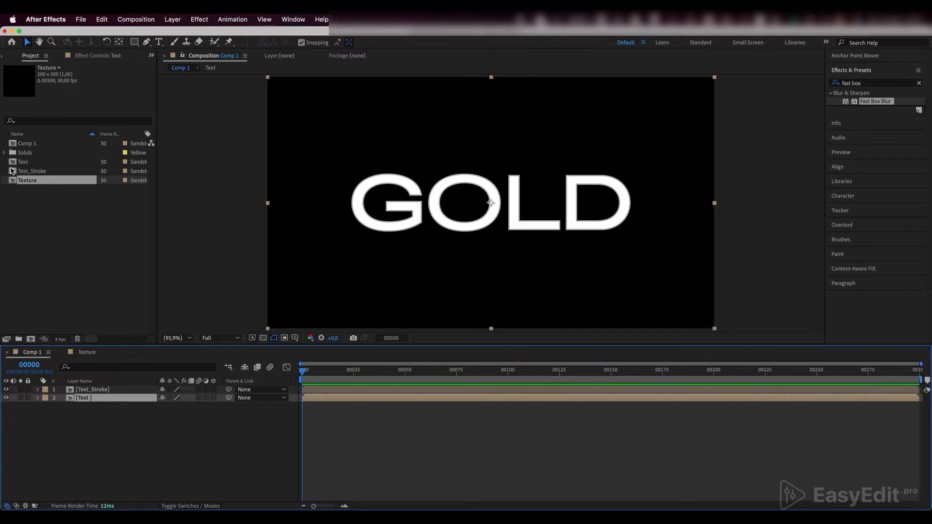
- Add the Texture composition as the top layer of Comp 1 and apply the Motion Tile effect to it
drag(29, 182, 95, 391)
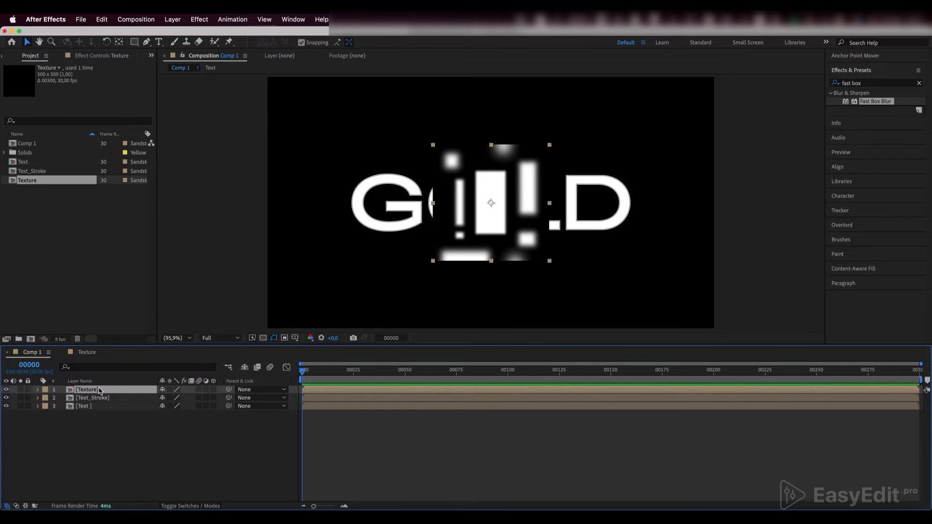
click(869, 83)
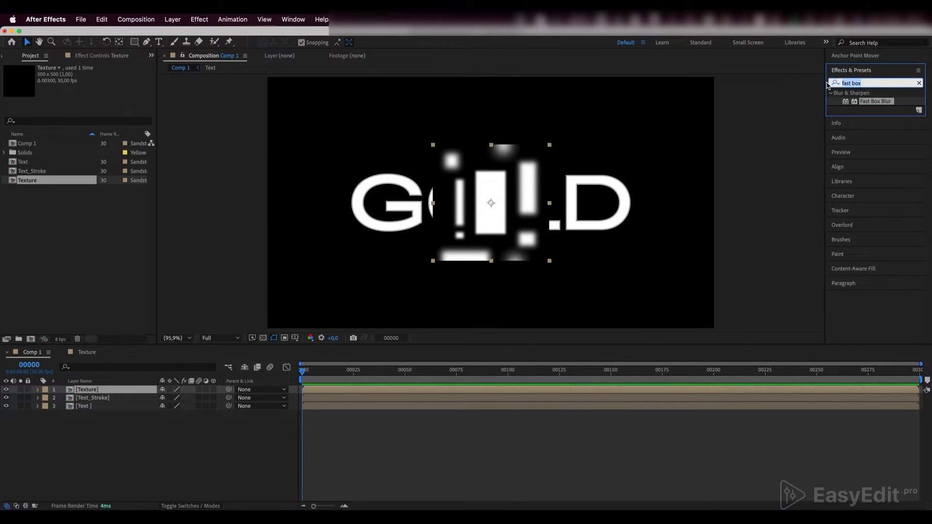
text(motio)
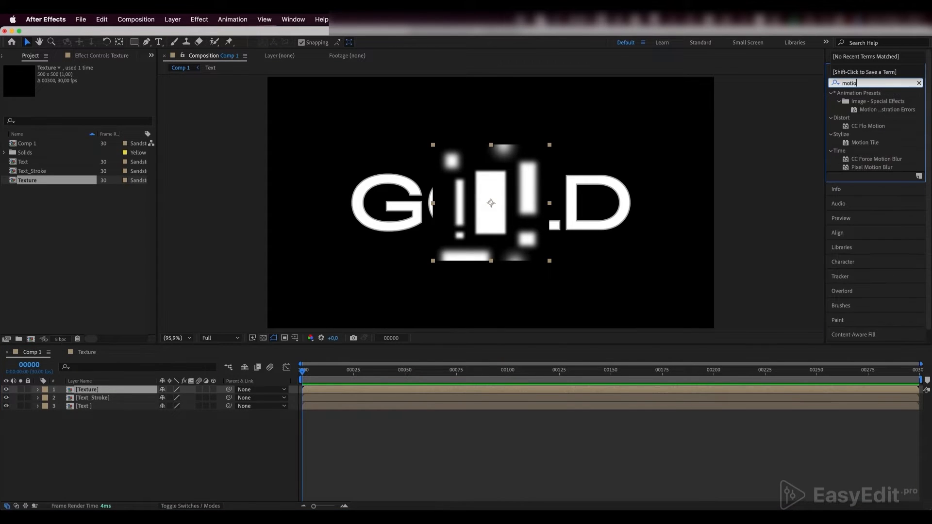
text(n t)
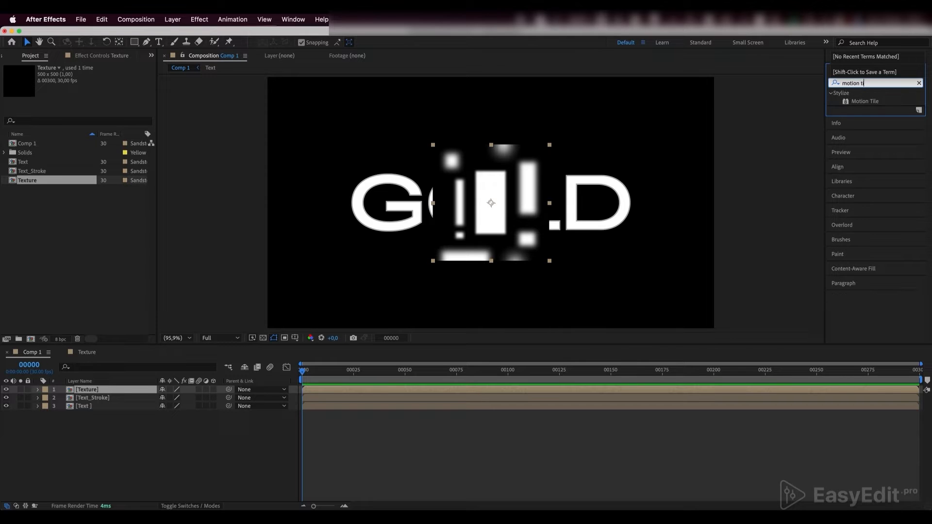
text(i)
click(861, 102)
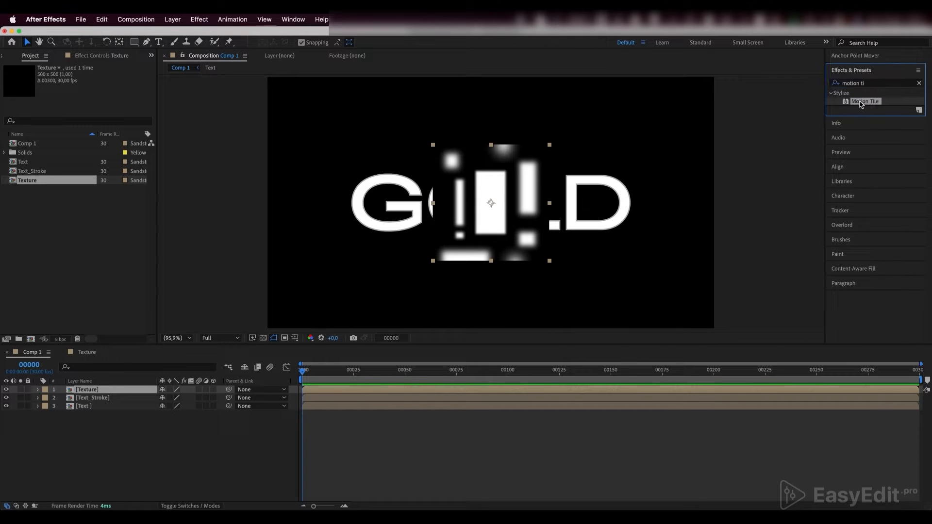
drag(864, 104, 103, 392)
click(104, 393)
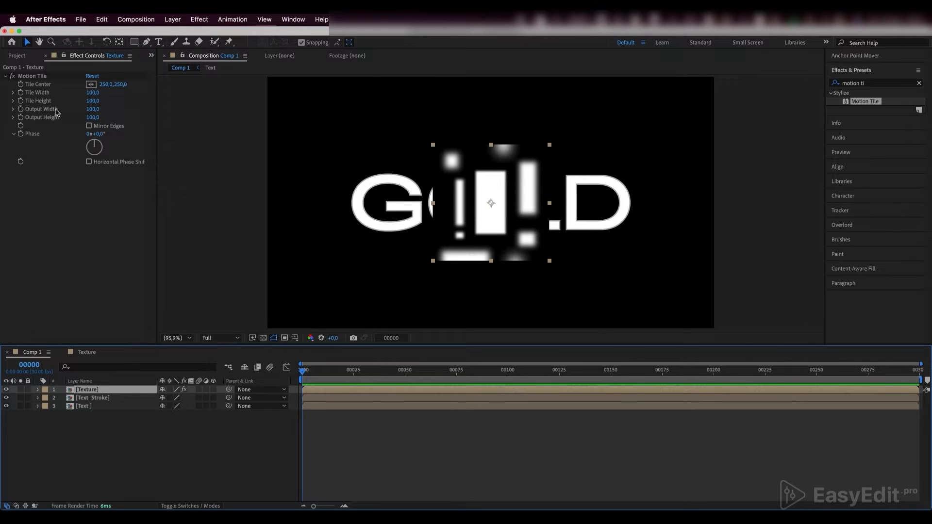
- Set the Texture layer's Motion Tile output width and output height to 2000 and enable Mirror Edges
mouse_move(92, 109)
mouse_down()
mouse_move(117, 105)
mouse_move(105, 108)
mouse_up()
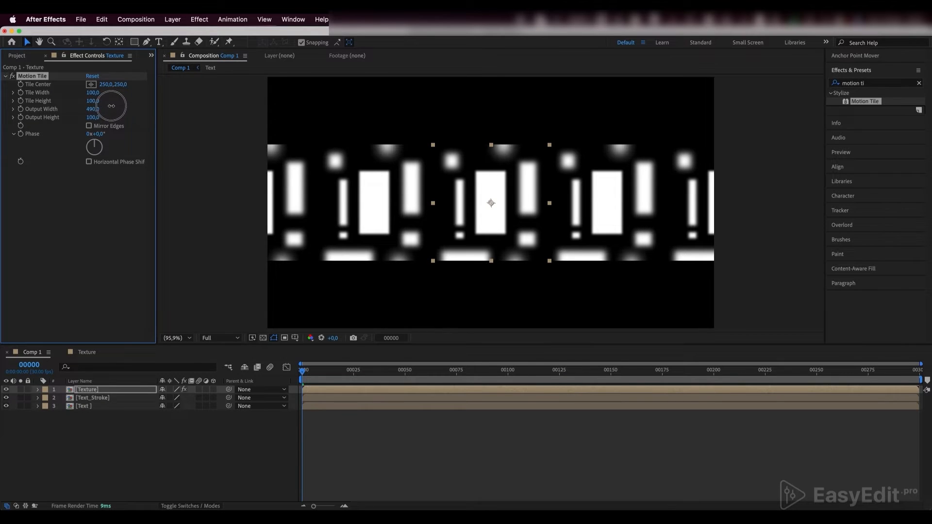
click(109, 106)
text(5)
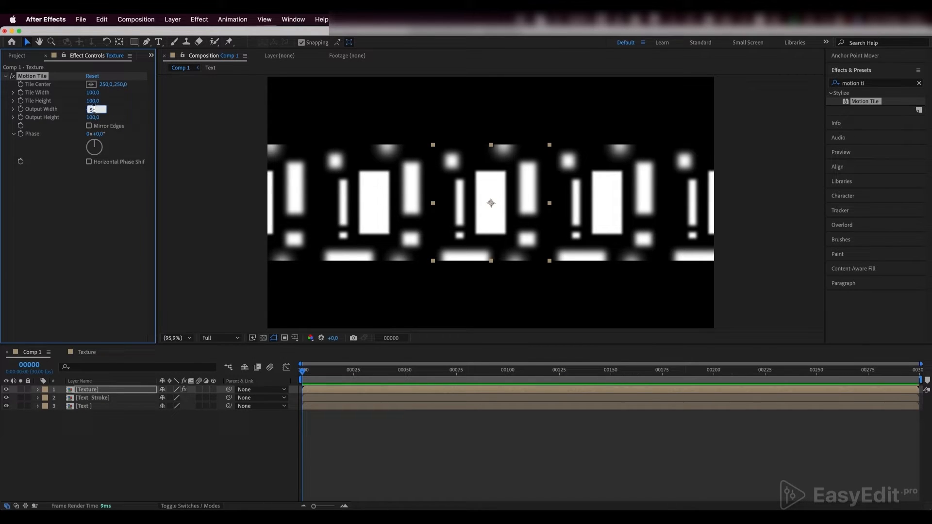
key(BackSpace)
text(2000)
key(Tab)
text(2000)
key(Return)
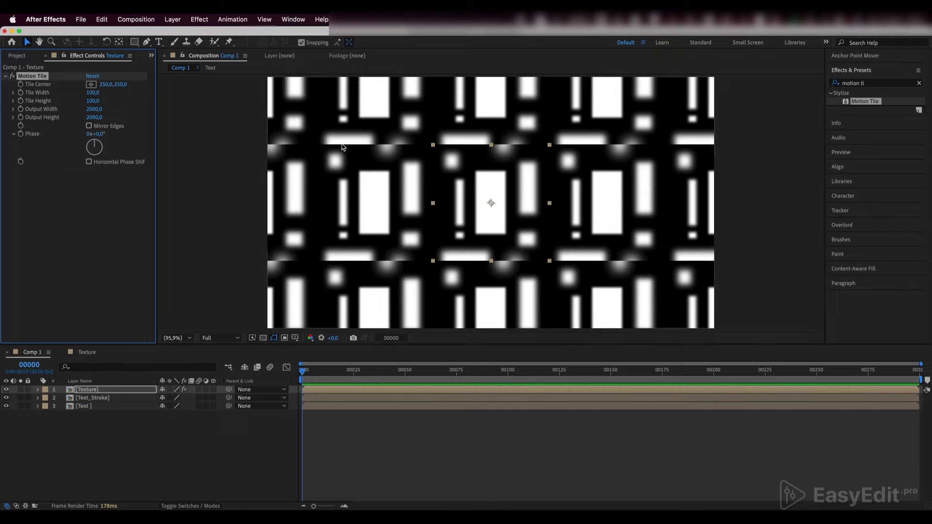
click(88, 125)
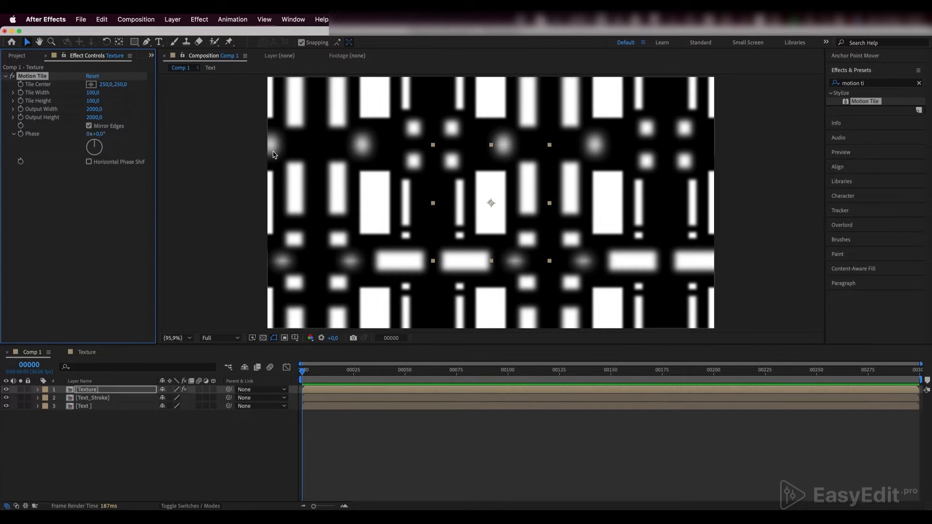
- Apply the Turbulent Displace effect to the Texture layer and set its Amount to 100
click(847, 83)
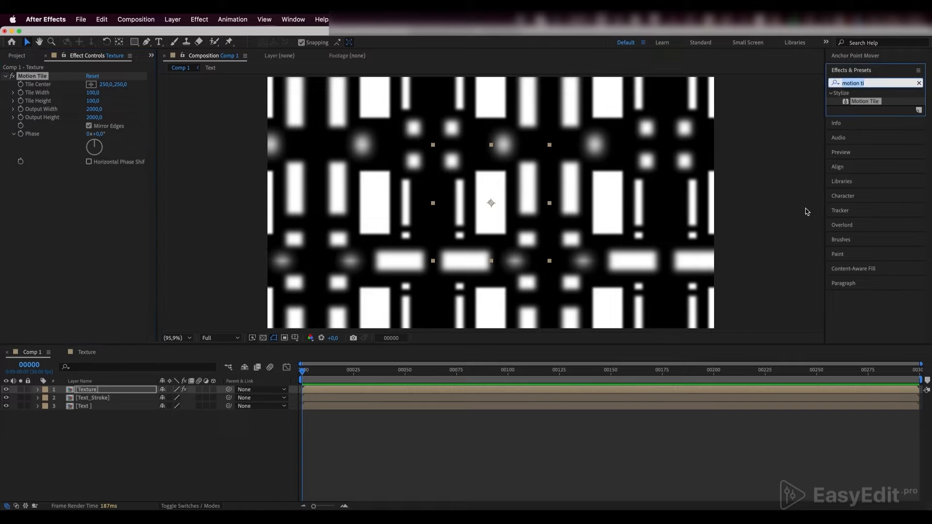
text(turbule)
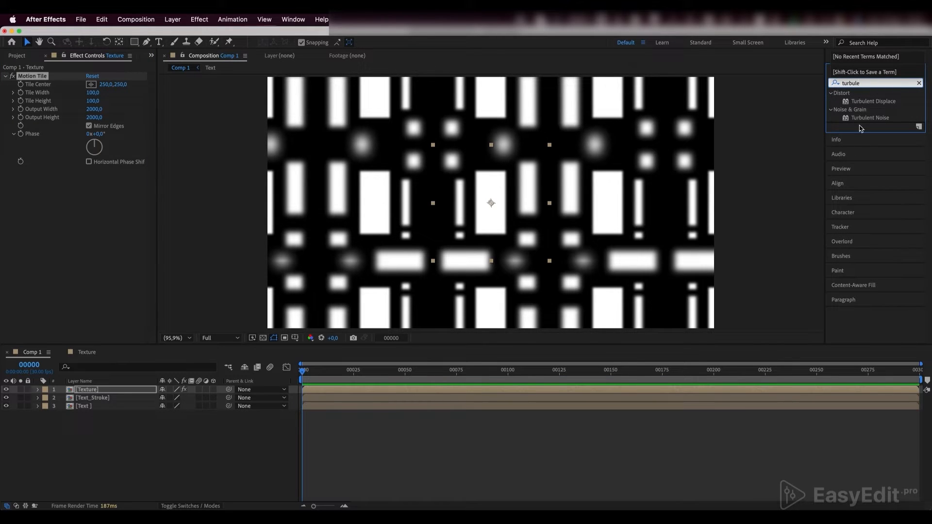
click(869, 103)
drag(872, 104, 88, 395)
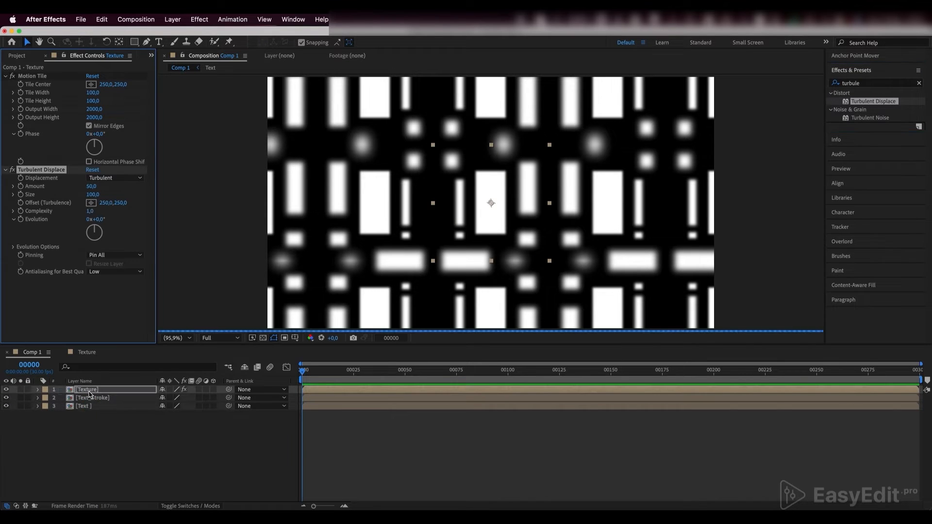
click(91, 186)
text(100)
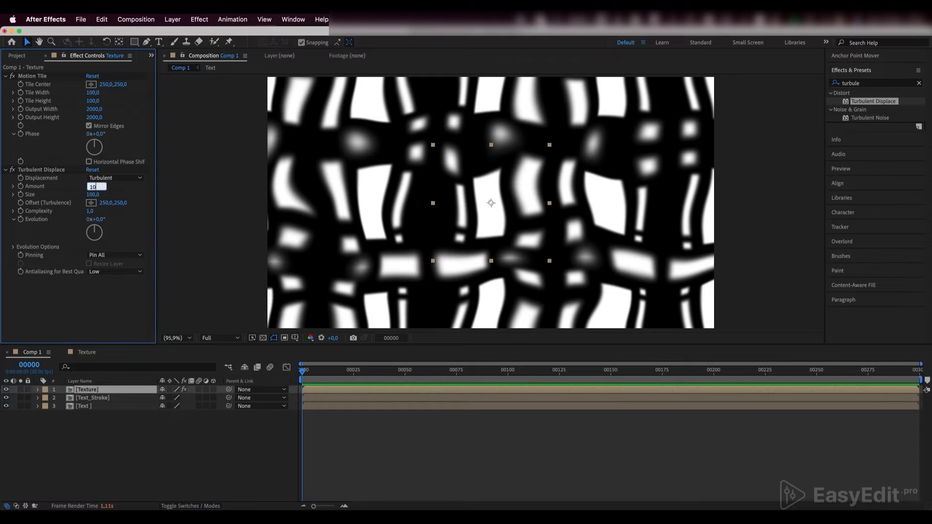
key(Return)
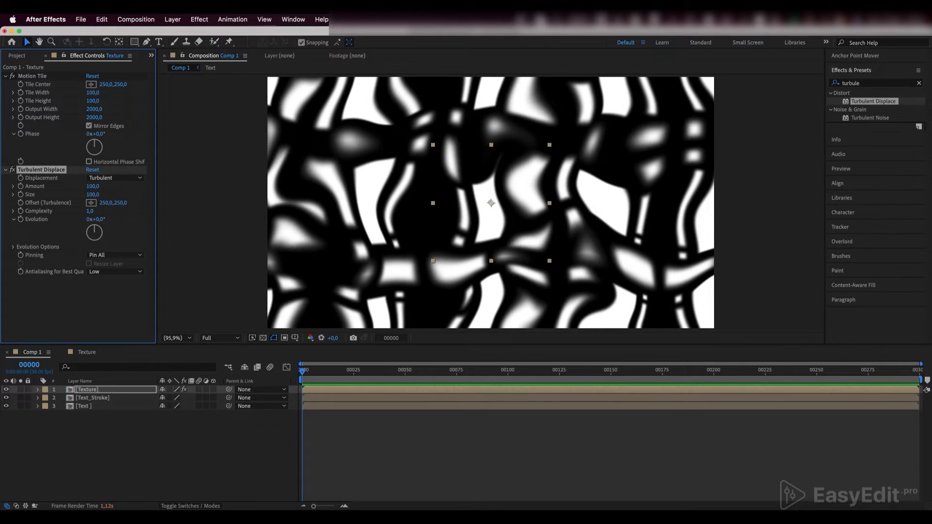
- Apply the Sharpen effect to the Texture layer with a Sharpen Amount of 7
click(862, 85)
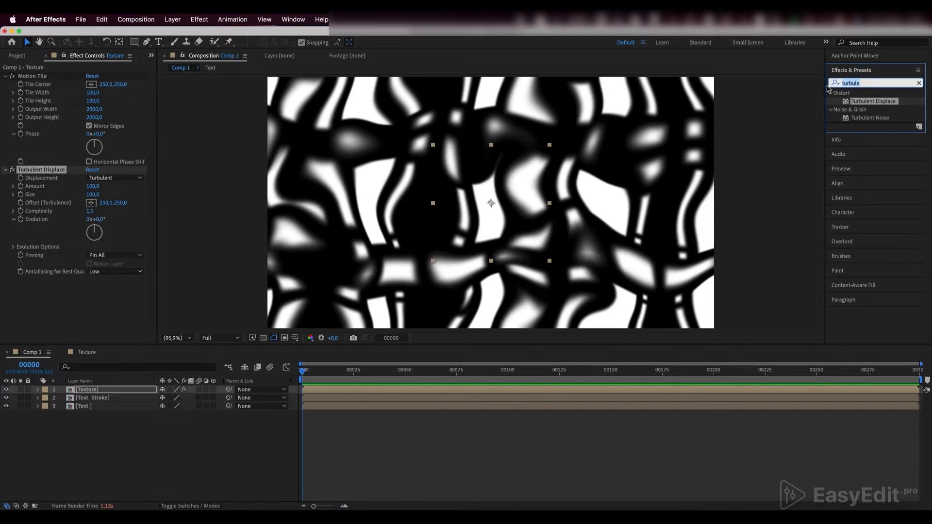
text(sharpen)
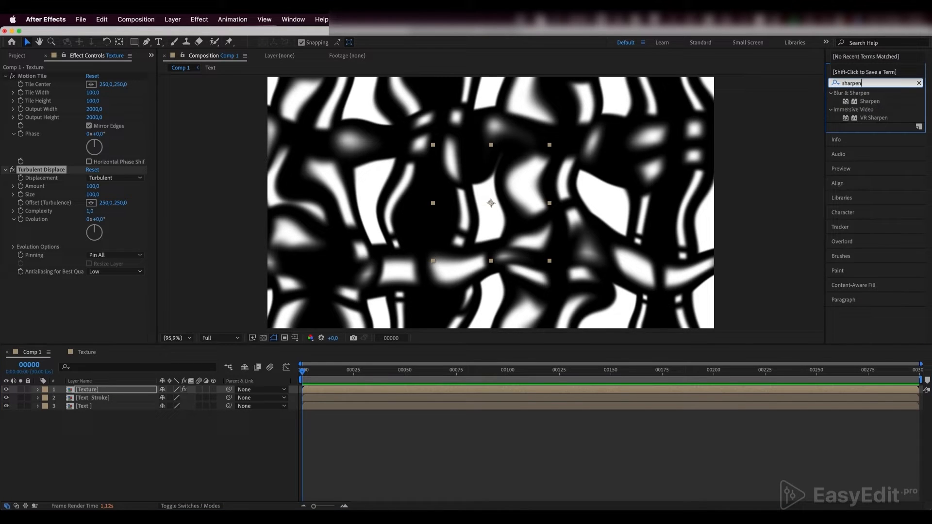
click(870, 102)
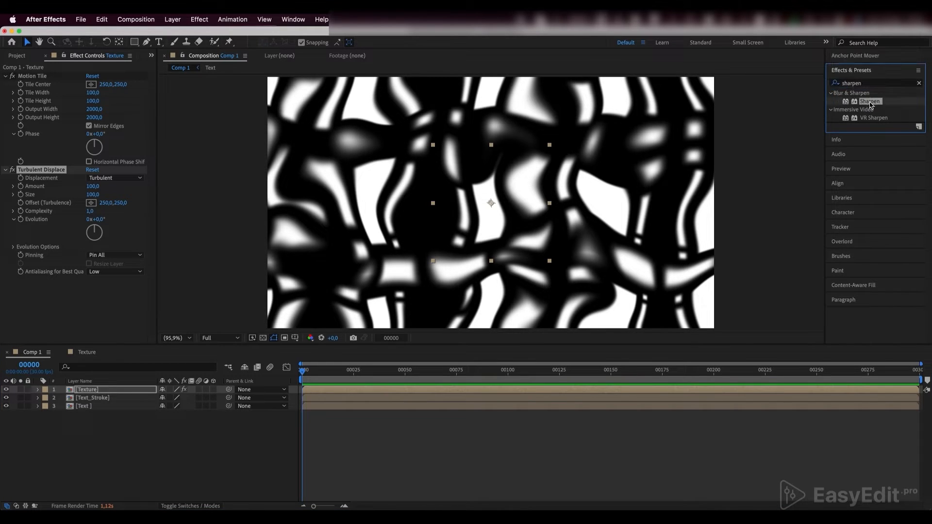
drag(871, 105, 83, 392)
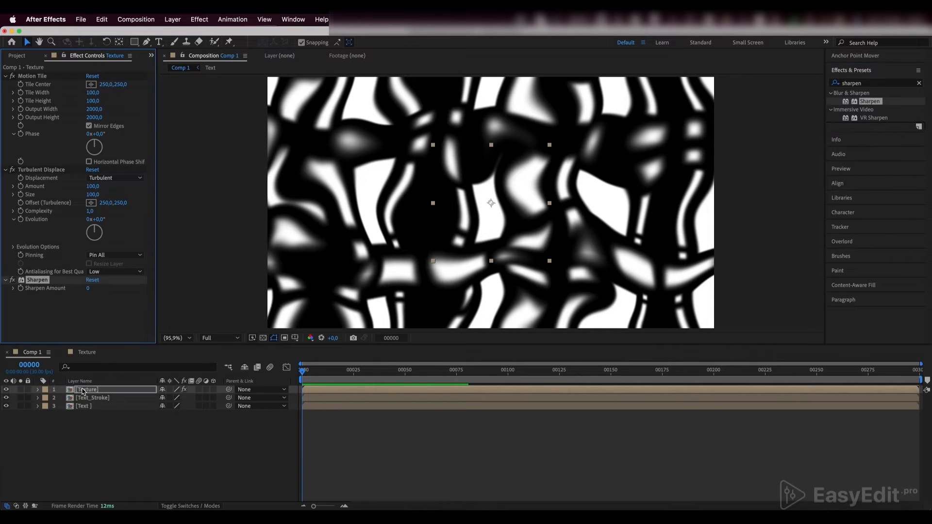
click(88, 289)
text(7)
key(Return)
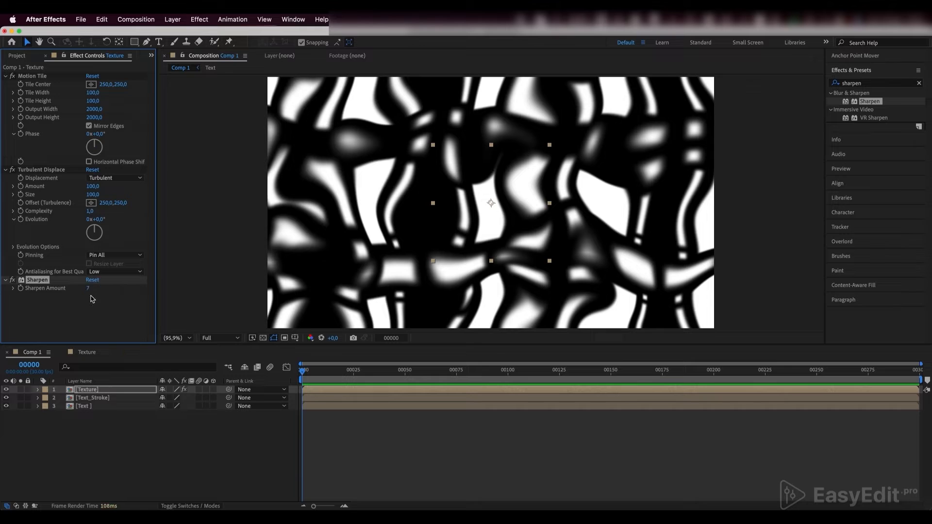
- Rotate the Texture layer by 30°
click(94, 389)
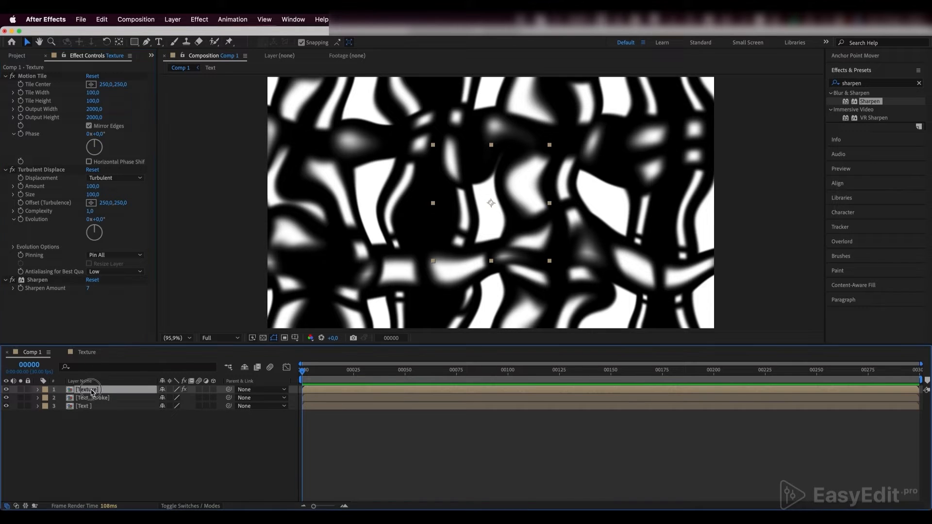
key(r)
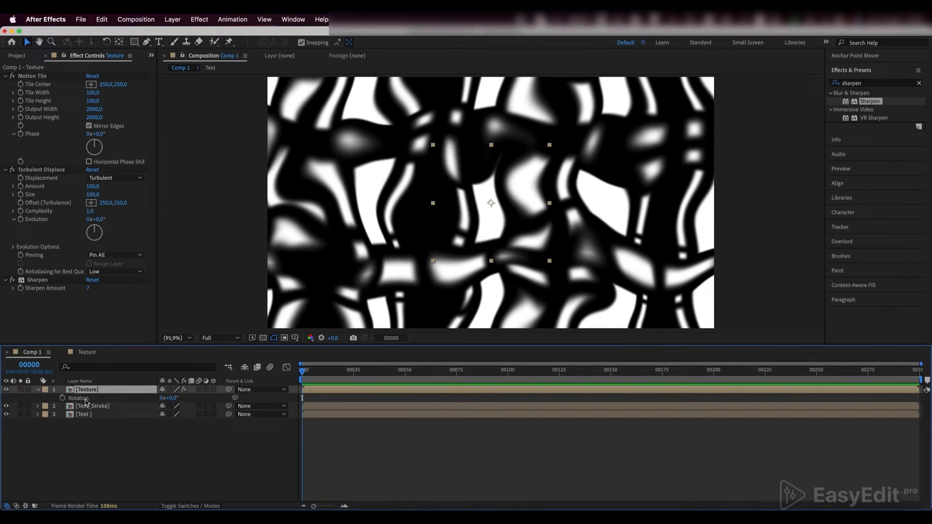
click(174, 397)
key(Return)
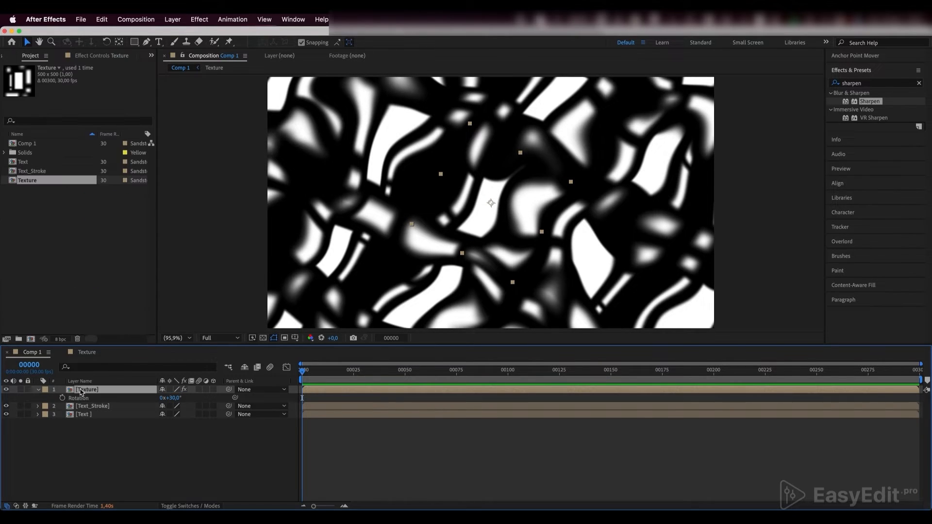
- Separate the Texture layer's Position dimensions and set both X Position and Y Position to 0
key(p)
click(78, 399)
right_click(80, 401)
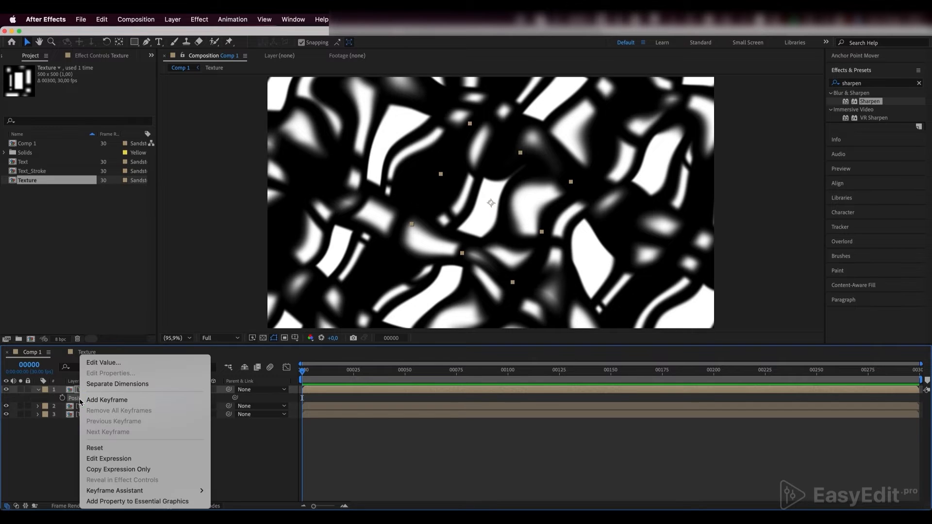
click(114, 384)
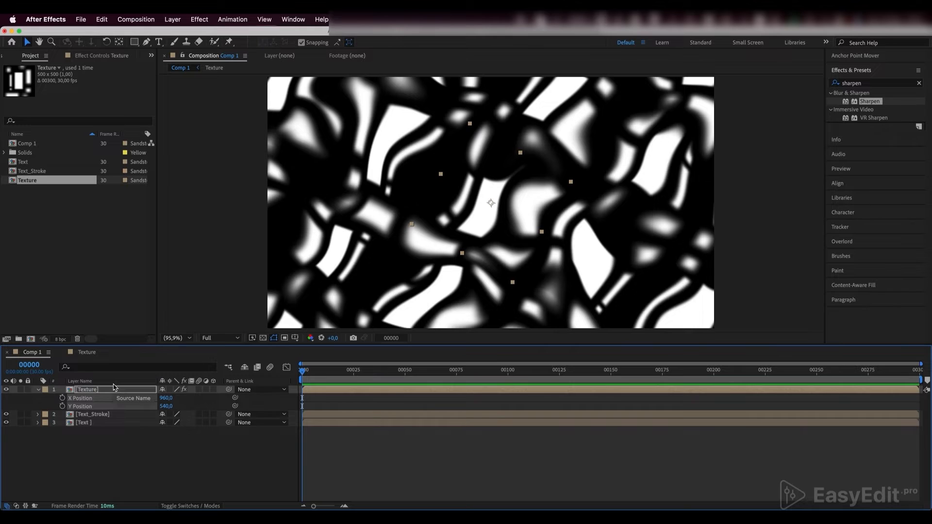
click(166, 398)
text(0)
key(Tab)
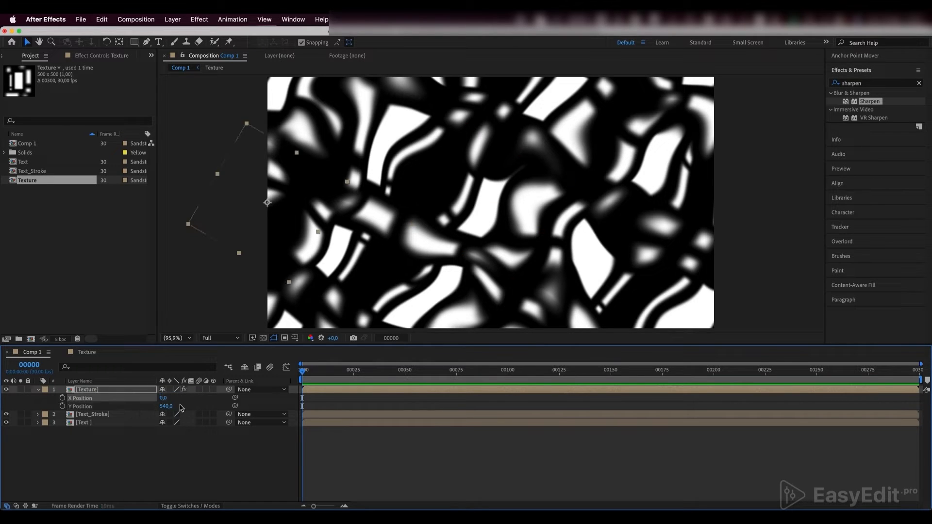
text(0)
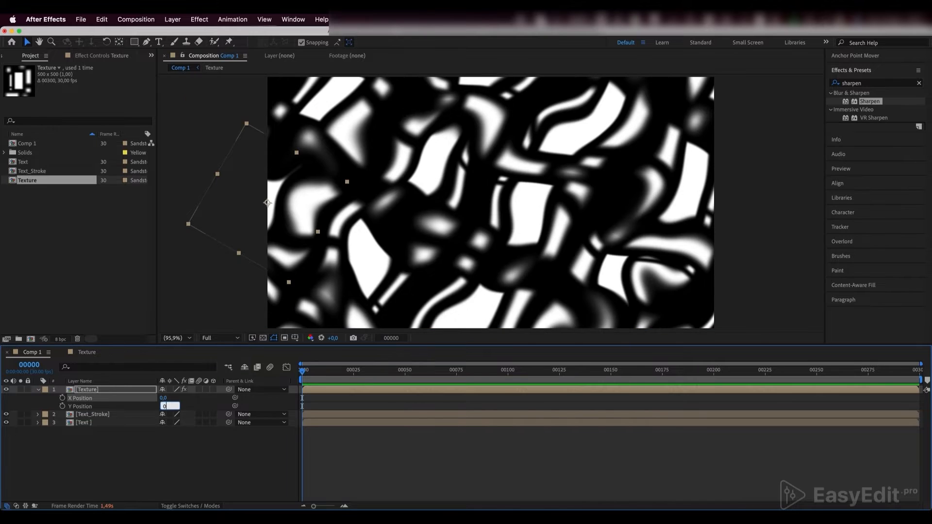
key(Return)
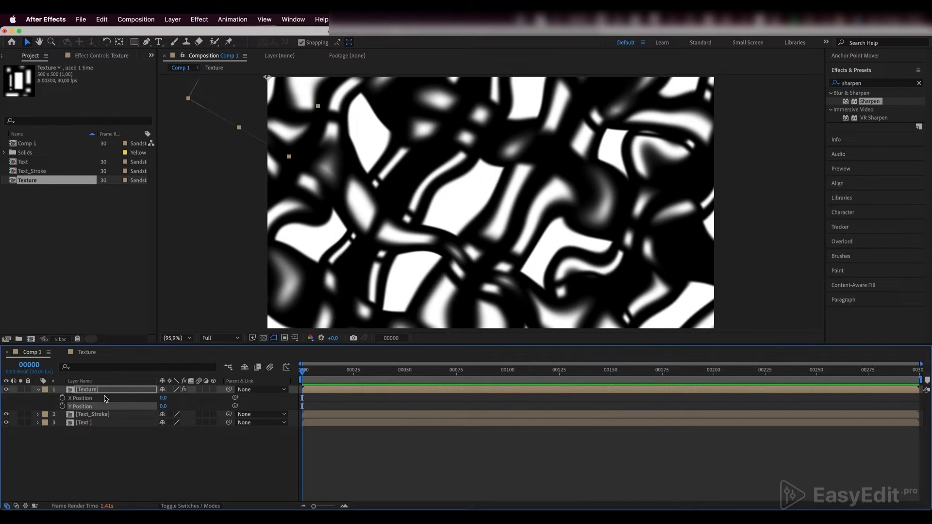
- Animate the Texture layer's position with keyframes at frame 0 and at frame 150, with X Position 400 and Y Position 300 at frame 150
click(62, 398)
click(62, 406)
drag(480, 372, 612, 387)
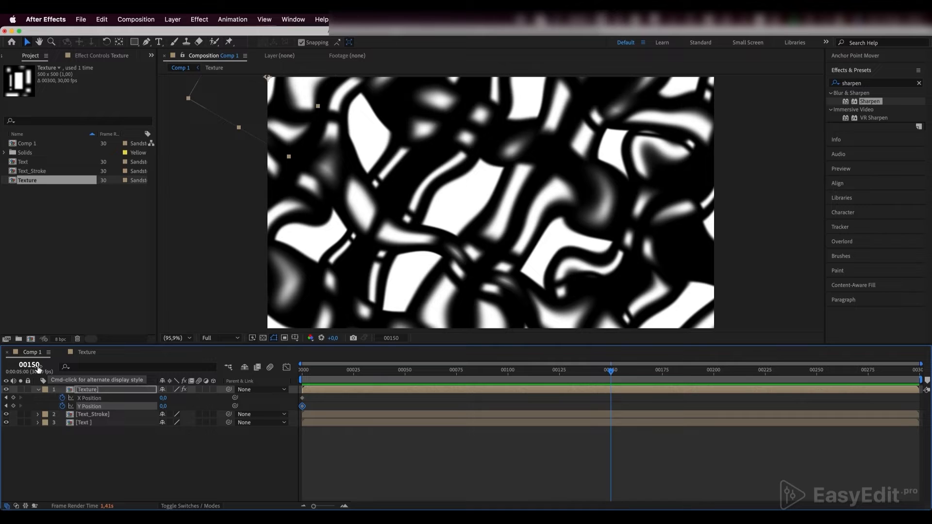
click(163, 398)
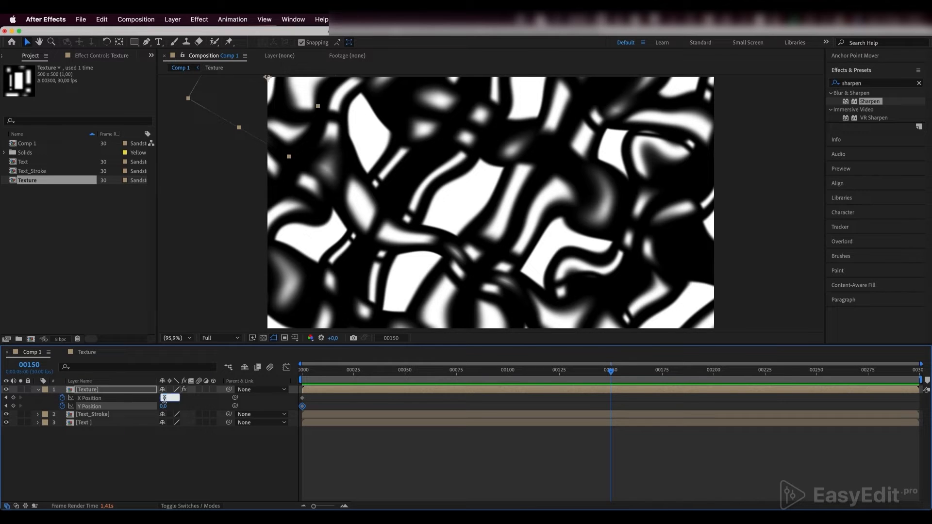
text(400)
key(Return)
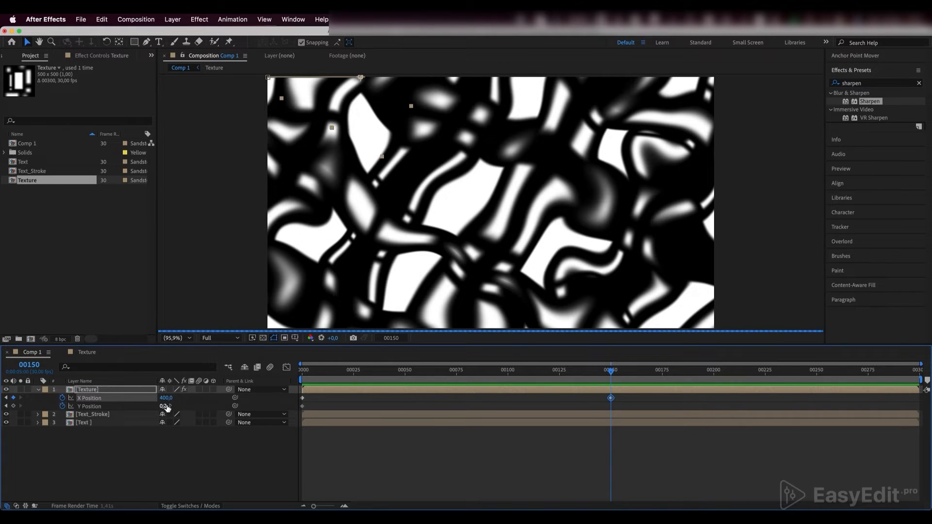
click(164, 407)
text(3)
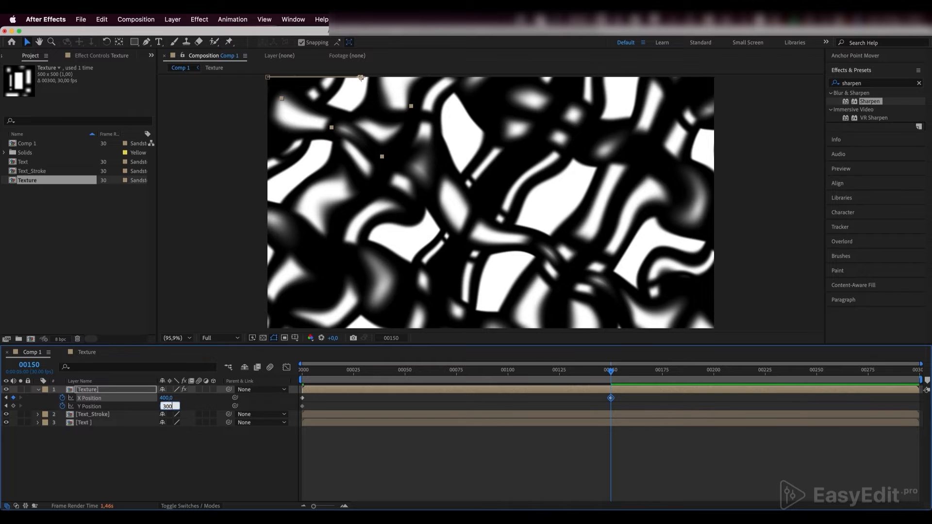
text(00)
key(Return)
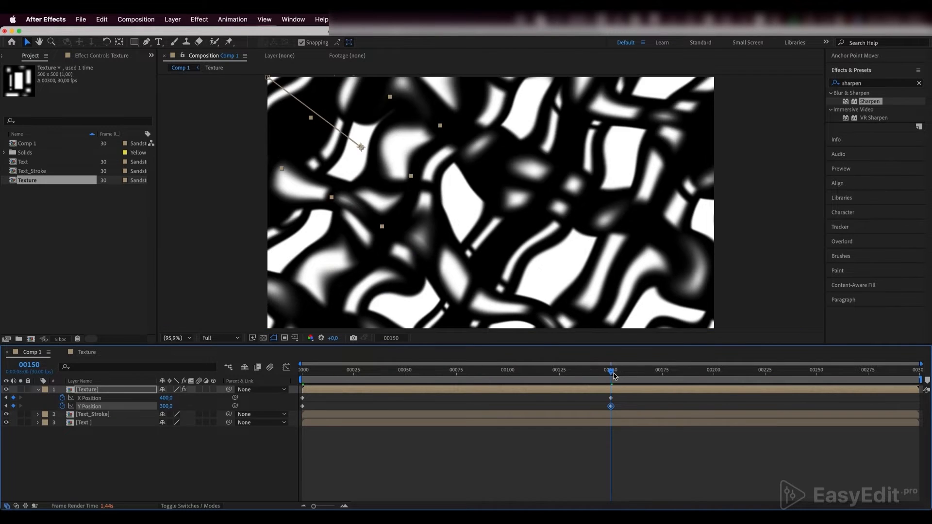
- Add the expression loopOut("continue") to the Texture layer's X Position
mouse_move(611, 371)
mouse_down()
mouse_move(322, 370)
mouse_move(677, 397)
mouse_move(633, 397)
mouse_move(626, 381)
mouse_move(616, 383)
mouse_up()
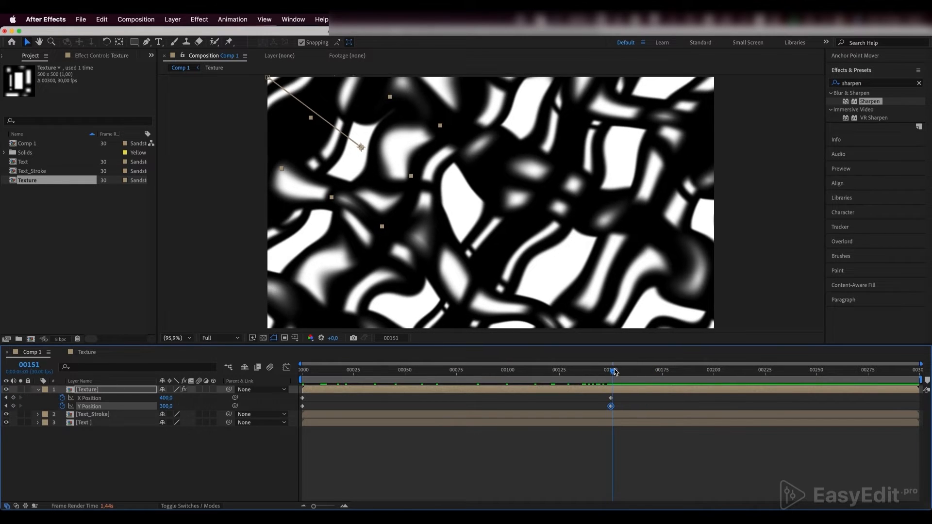
alt+click(64, 398)
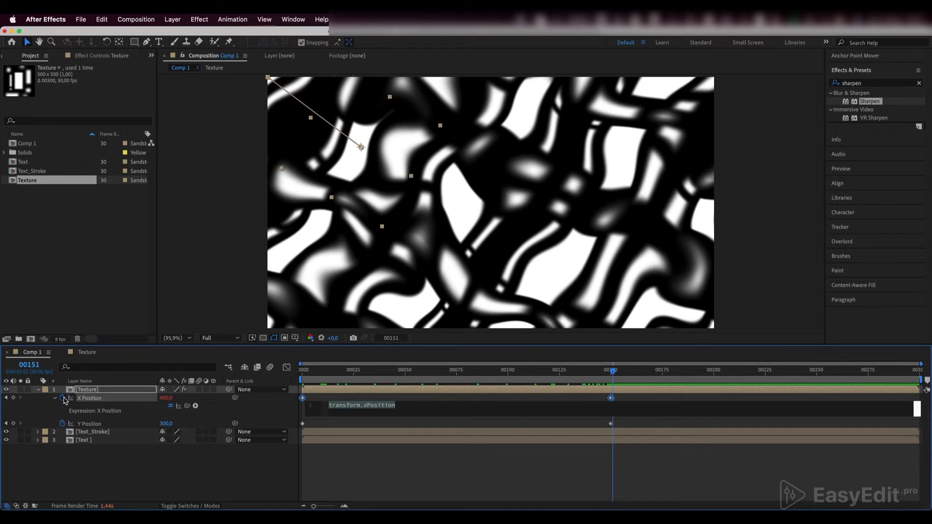
text(loop)
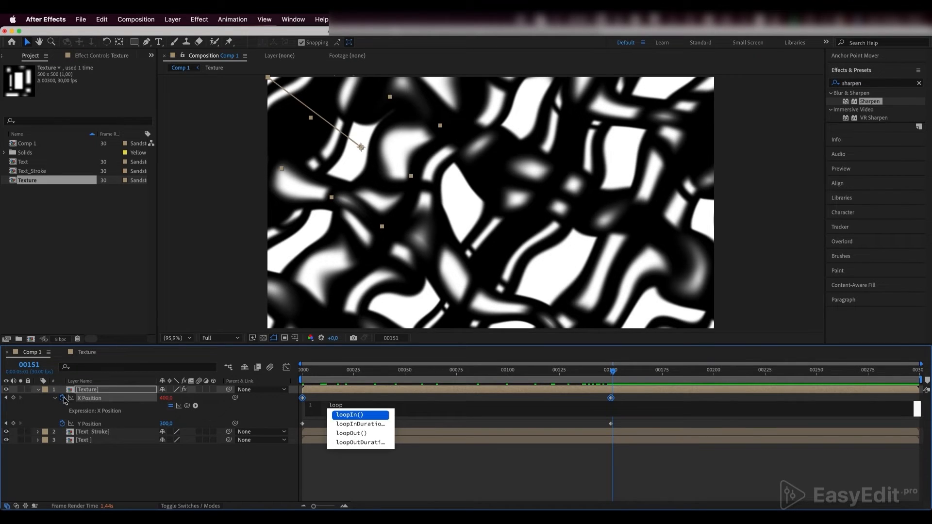
text(ou)
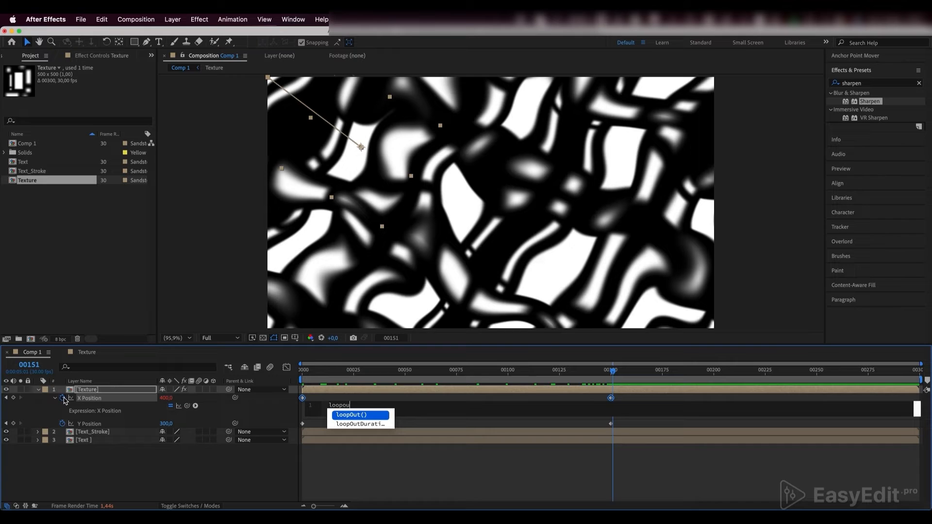
key(Return)
text("")
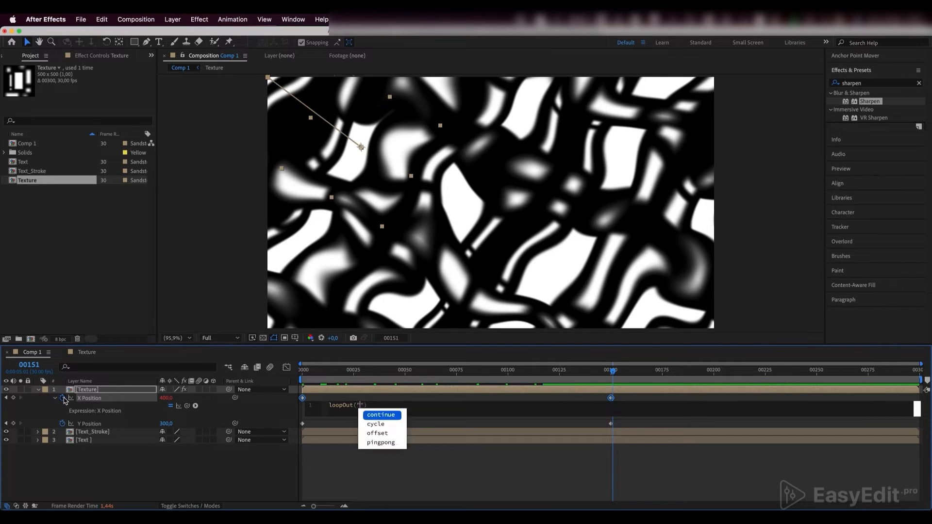
text(cont)
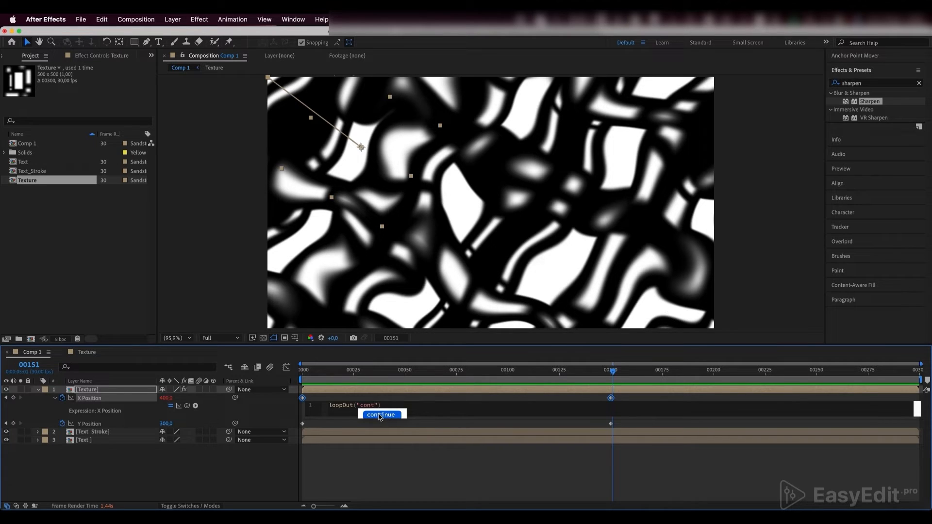
click(381, 415)
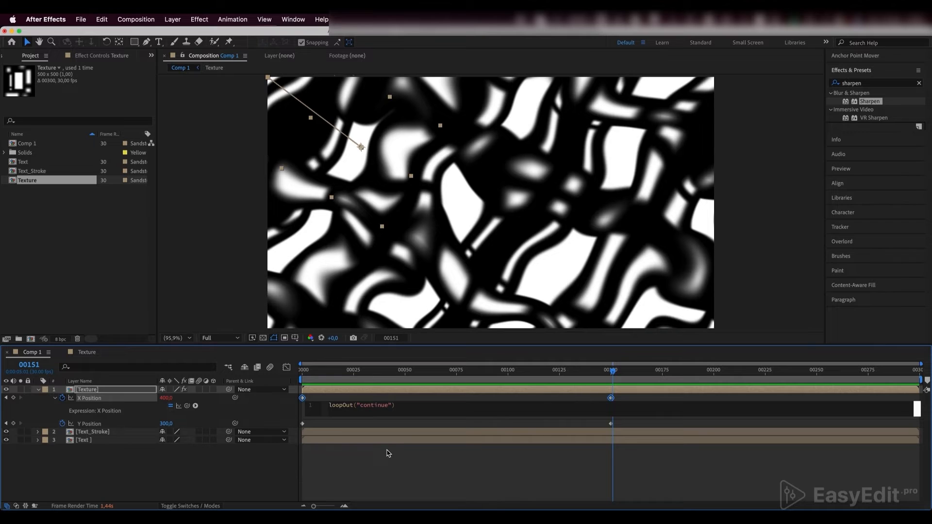
click(388, 448)
- Copy the X Position expression loopOut("continue") to the Texture layer's Y Position
click(374, 410)
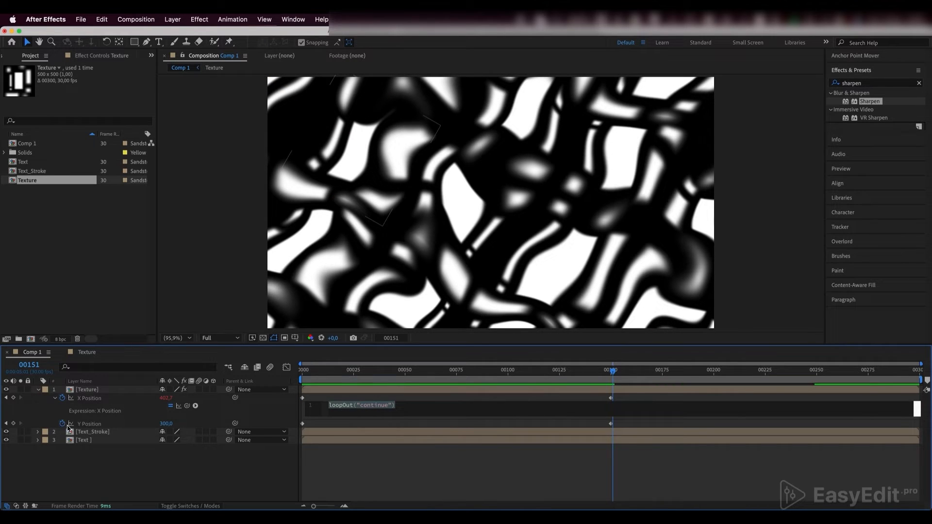
alt+click(62, 424)
text(loopOut("continue"))
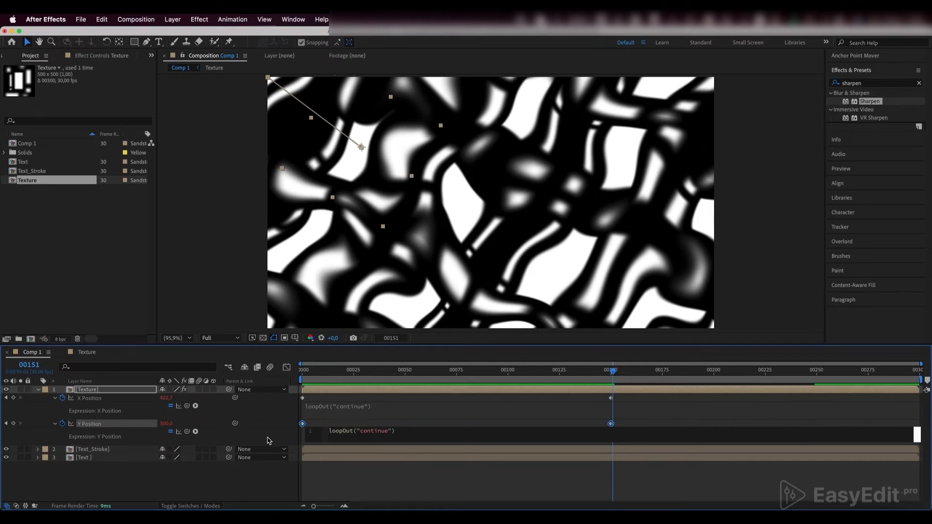
- Commit the Texture layer's Y Position expression and scrub back through the timeline to check the texture's motion
click(402, 489)
drag(612, 371, 520, 376)
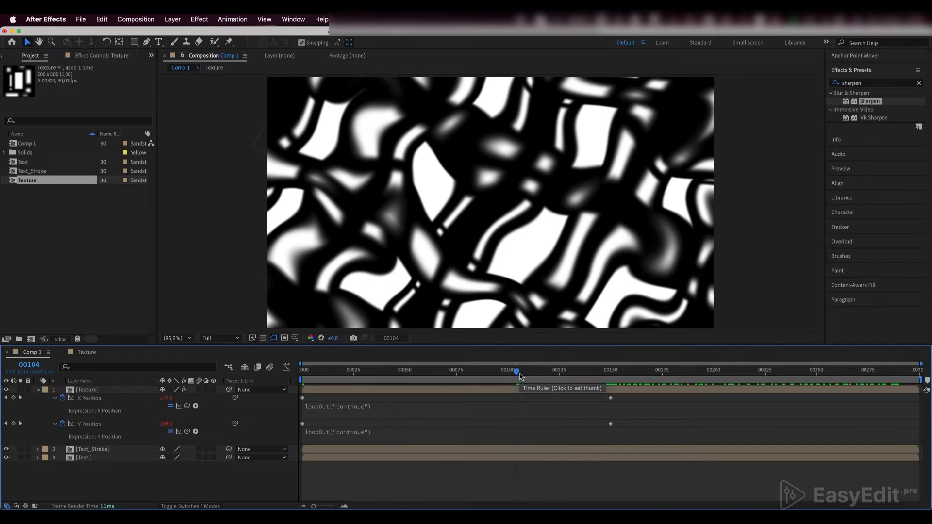
click(39, 390)
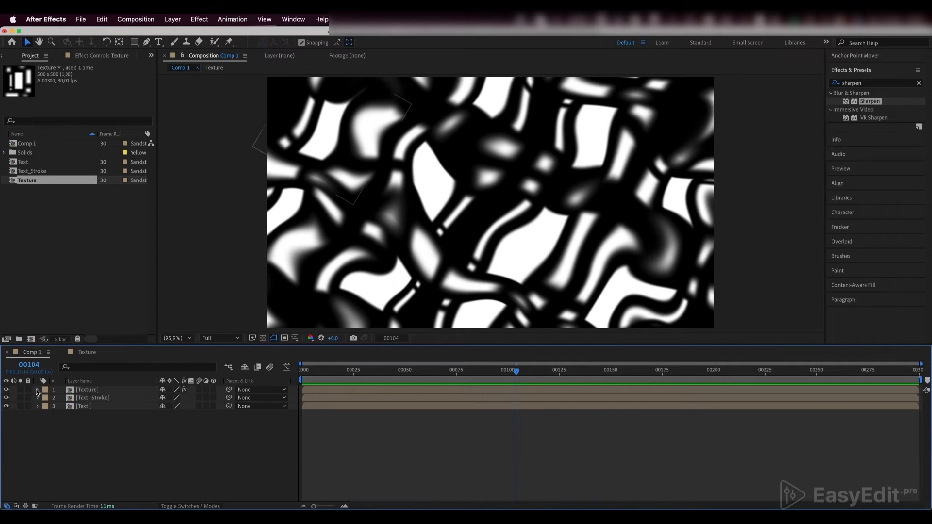
- Pre-compose the Texture layer as "Animation", moving all attributes into the new composition
click(86, 391)
right_click(82, 393)
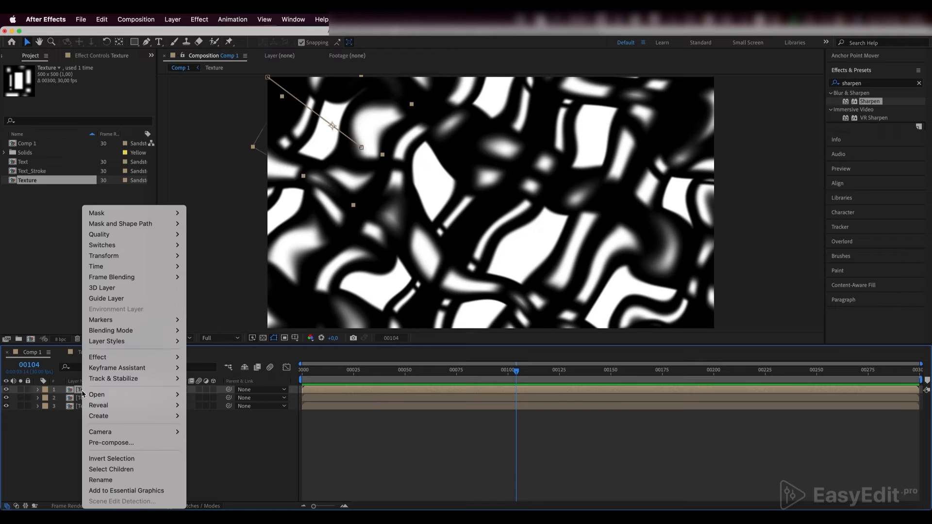
click(129, 441)
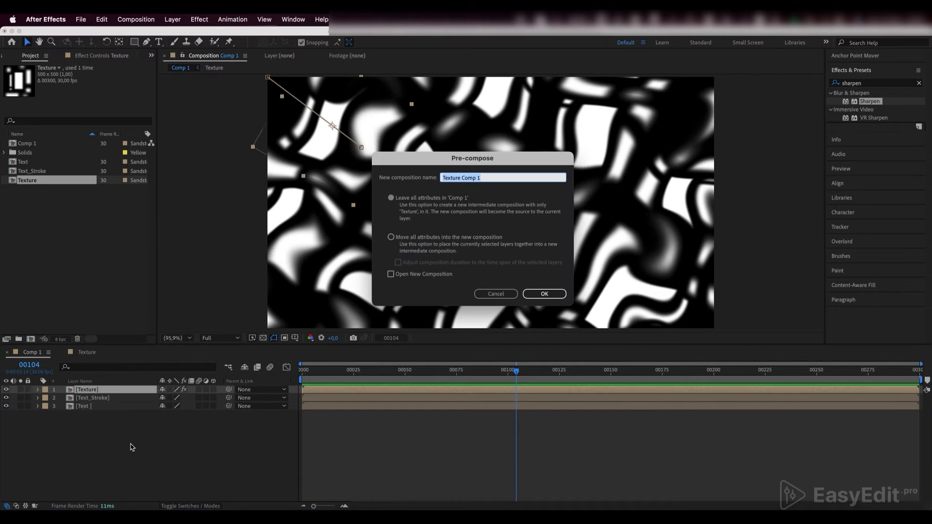
text(Animation)
click(391, 237)
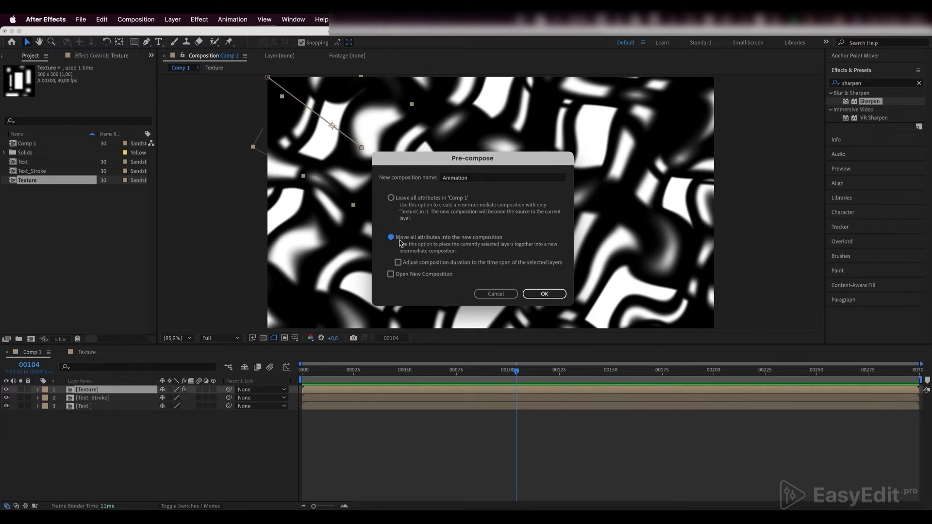
click(544, 294)
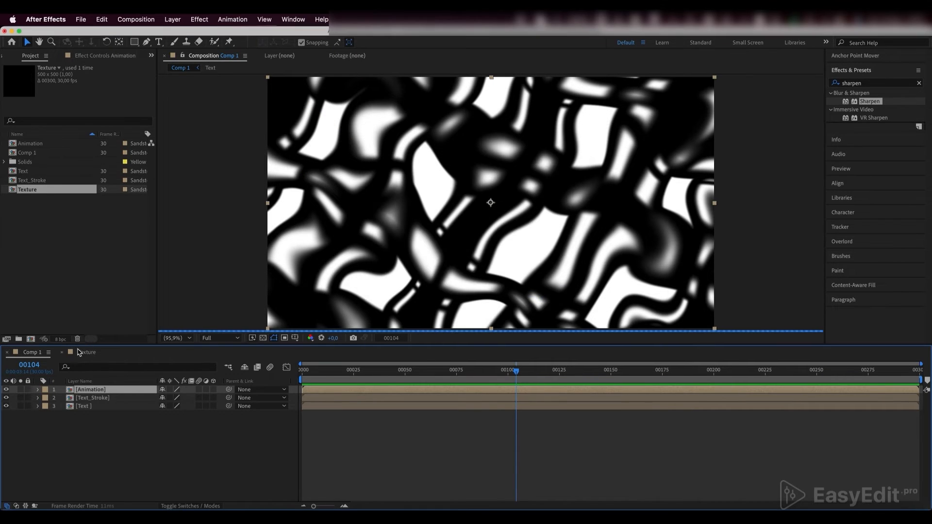
- Move the Animation layer below the Text layer and use the Text layer as its track matte
drag(94, 392, 91, 411)
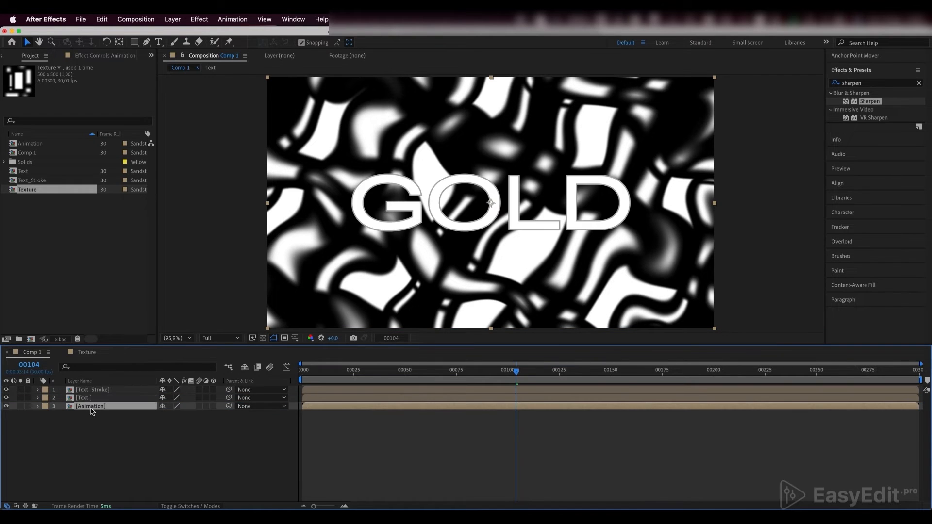
click(190, 506)
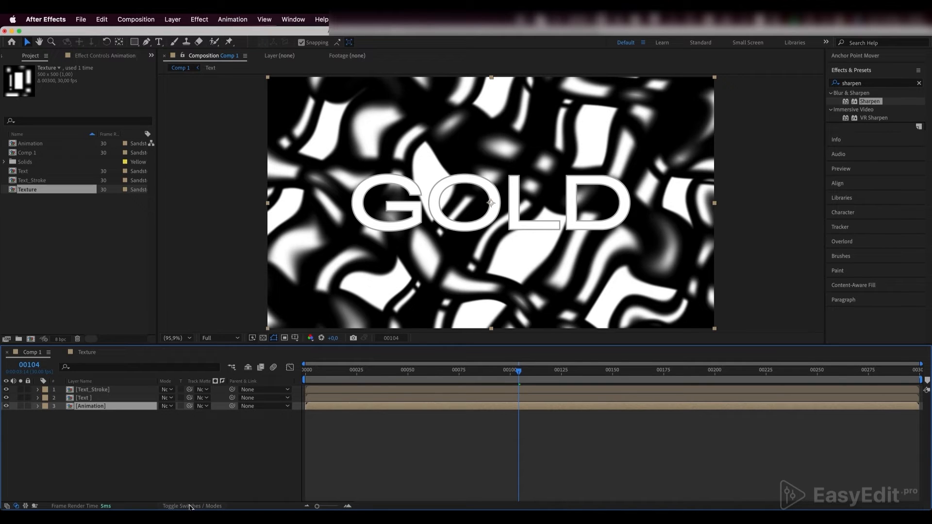
click(201, 406)
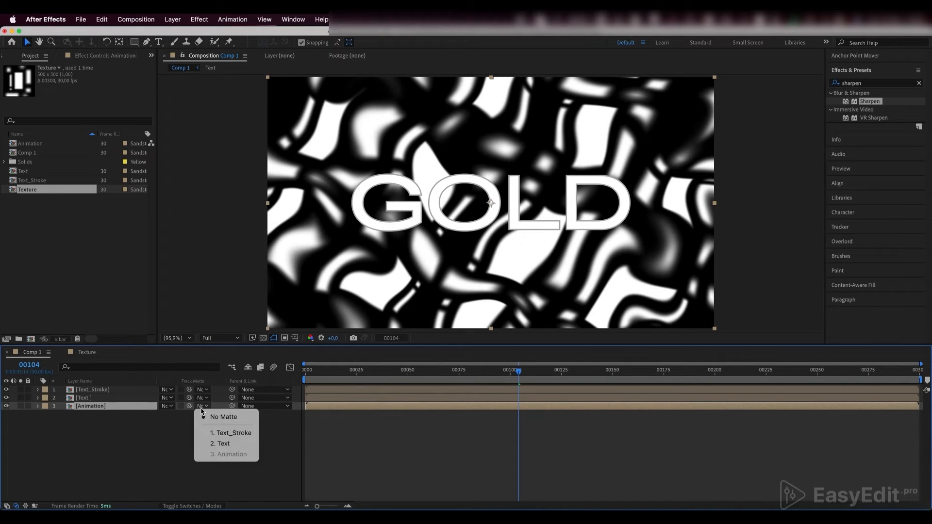
click(227, 444)
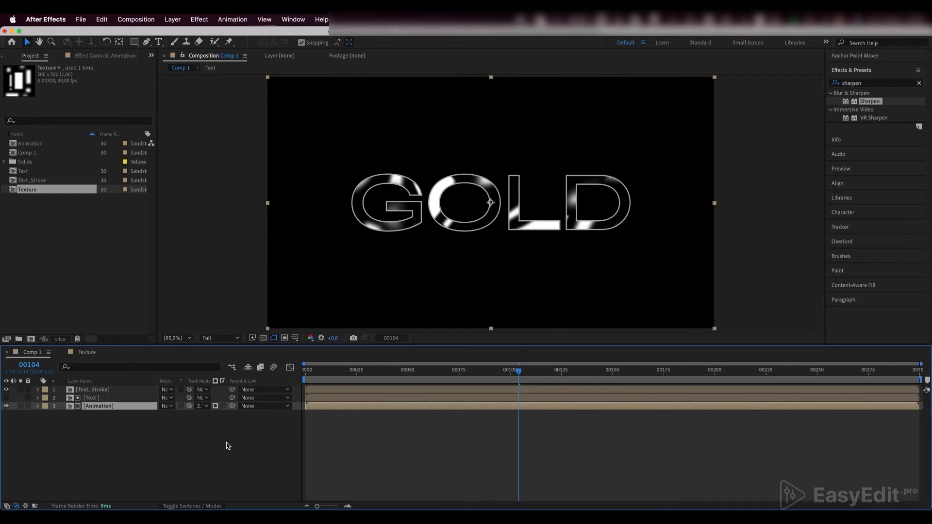
drag(507, 375, 611, 380)
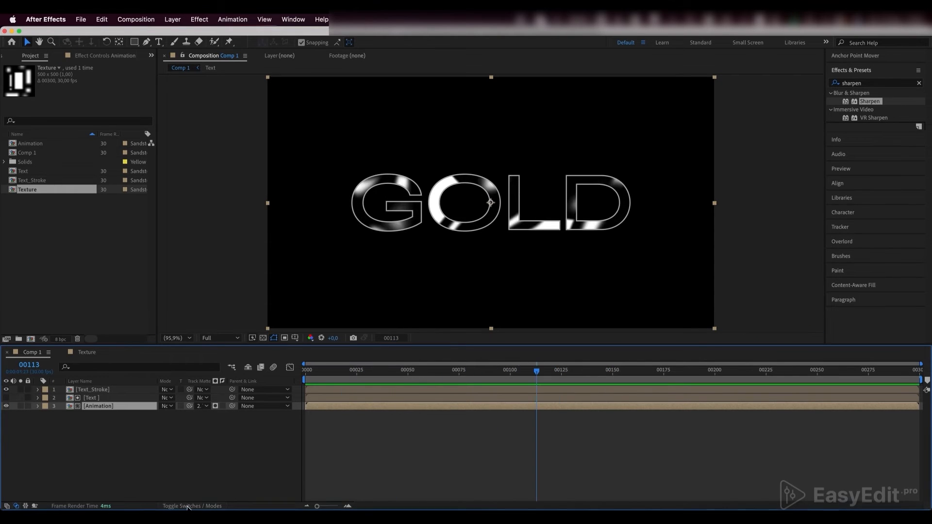
- Set the Animation layer's blending mode to Add
click(187, 506)
click(187, 506)
click(167, 407)
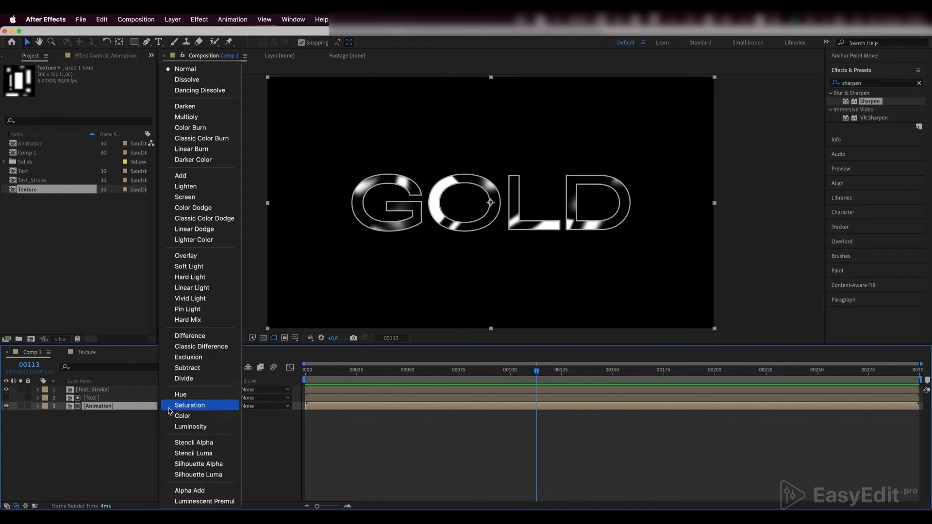
click(184, 176)
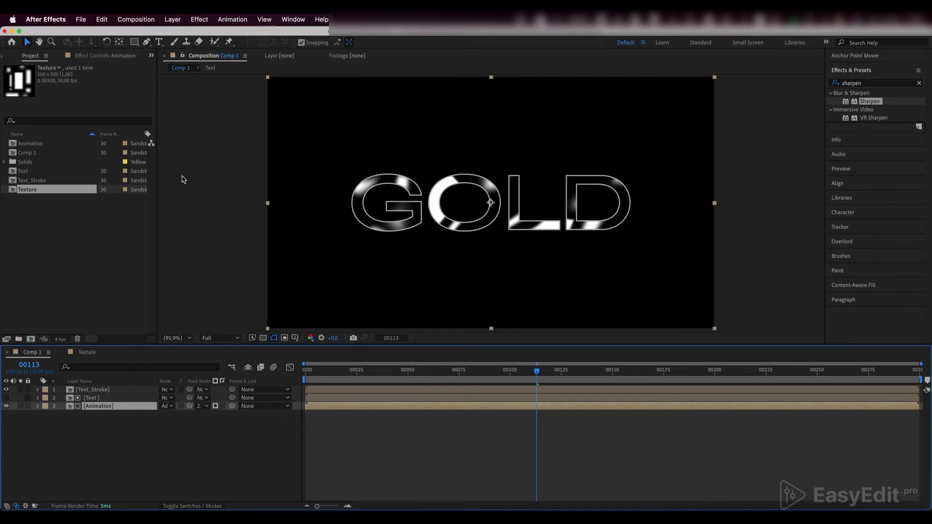
- Set the Text_Stroke layer's opacity to 30%
click(111, 391)
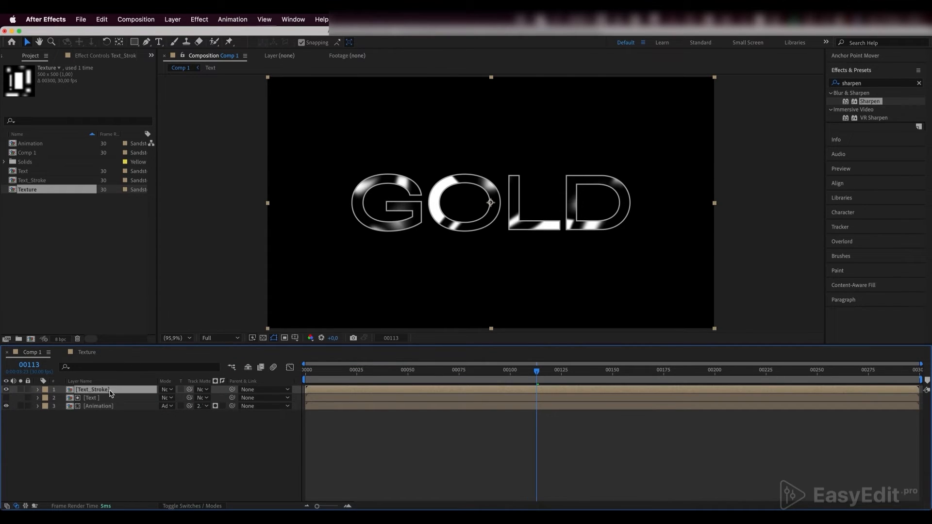
key(t)
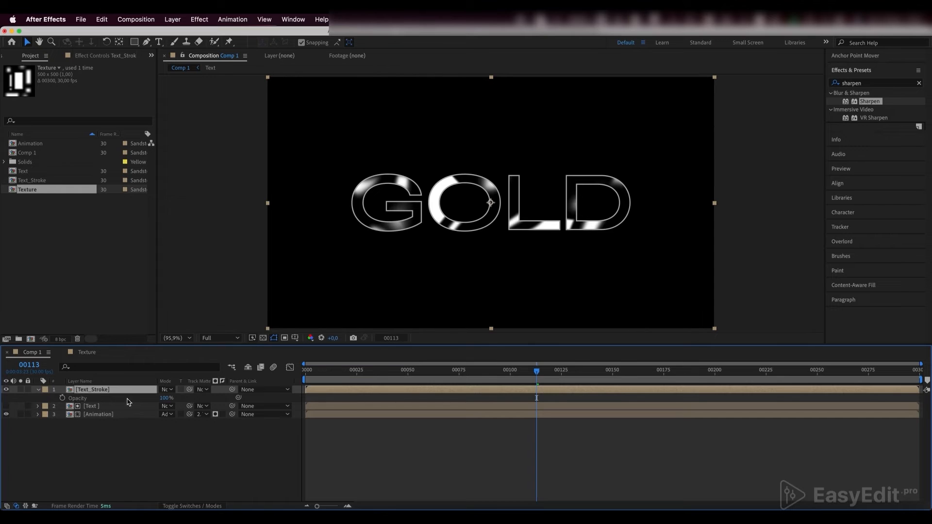
click(166, 398)
text(30)
key(Return)
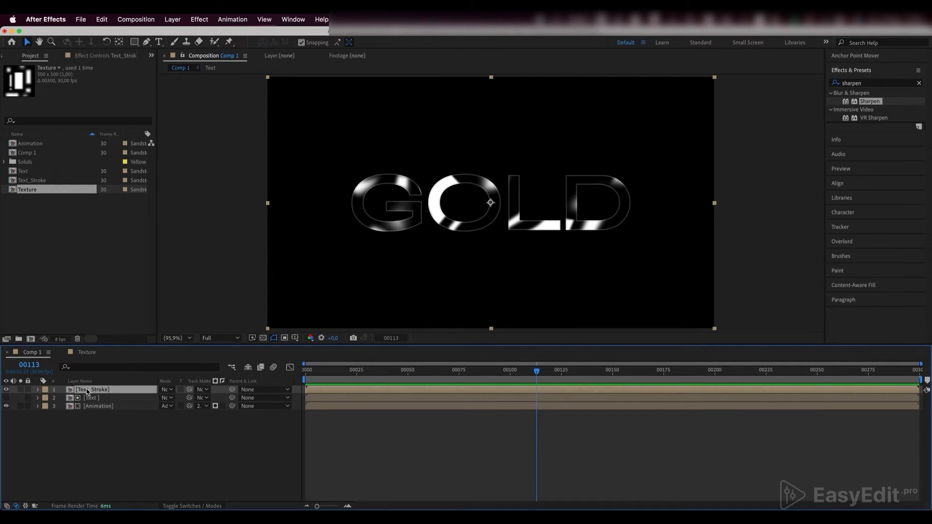
- Find the CC Blobbylize effect and apply it to the Animation layer
click(93, 407)
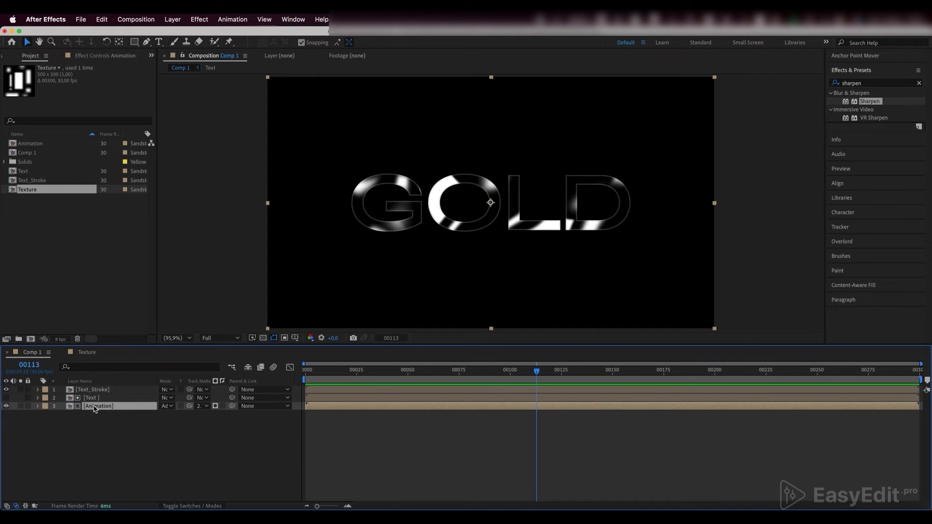
click(862, 83)
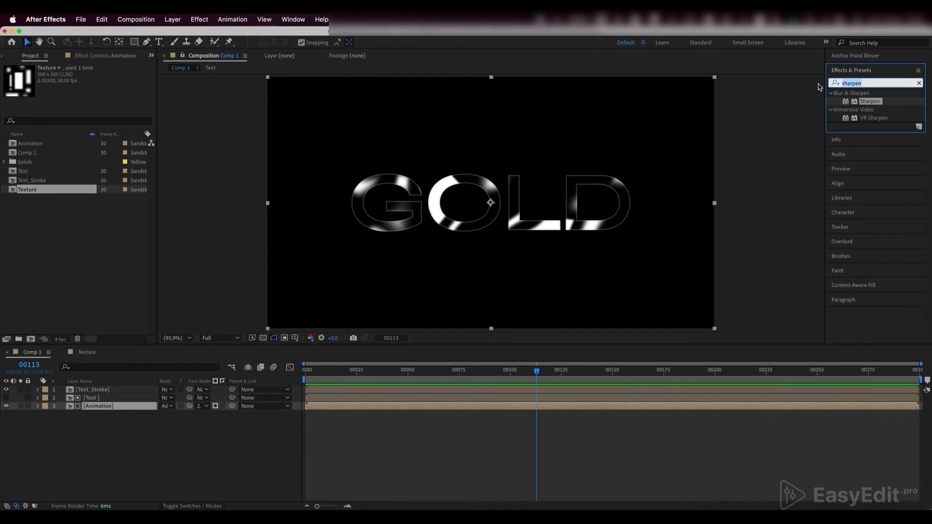
text(cc blo)
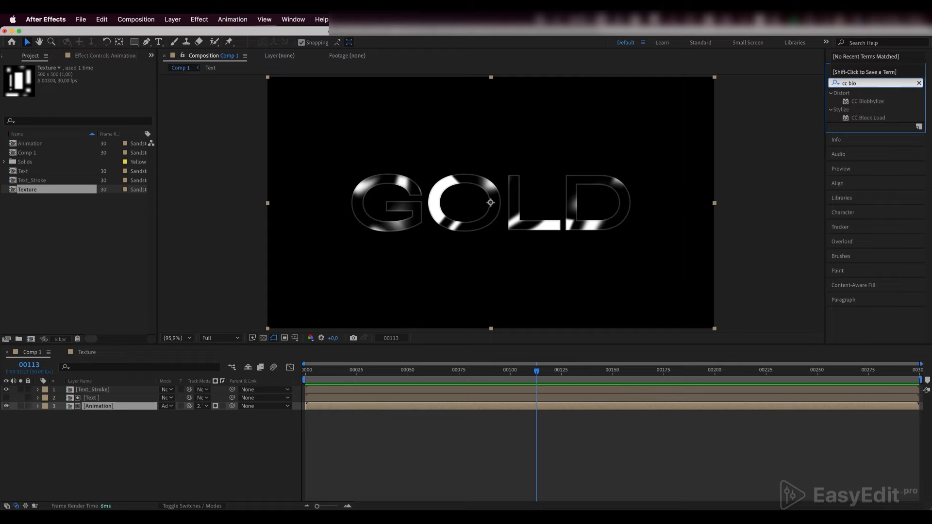
click(868, 101)
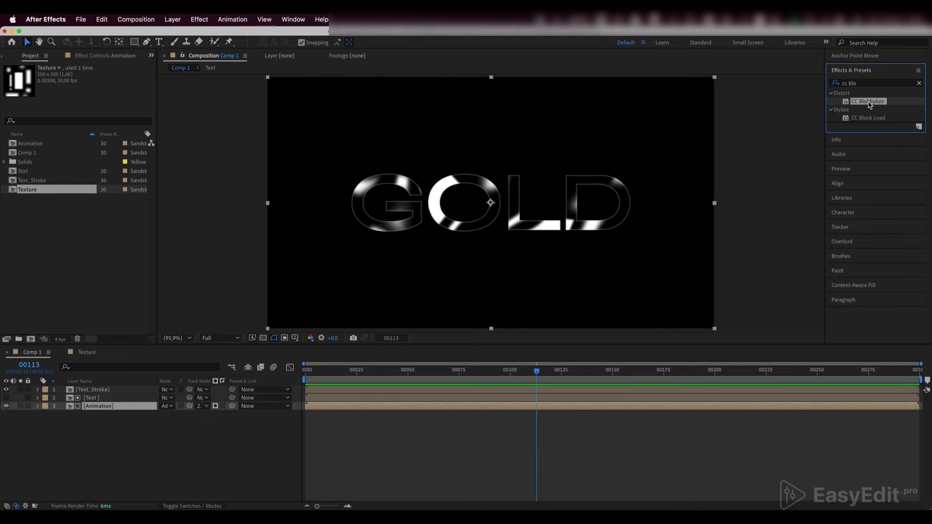
drag(869, 104, 107, 410)
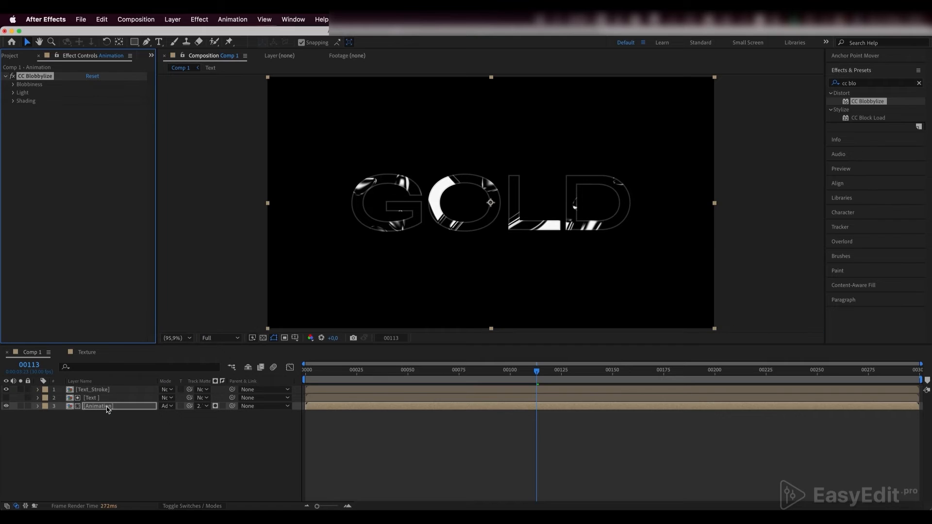
- Set CC Blobbylize's Blob Layer to the Text layer and its Property to Luminance
click(13, 84)
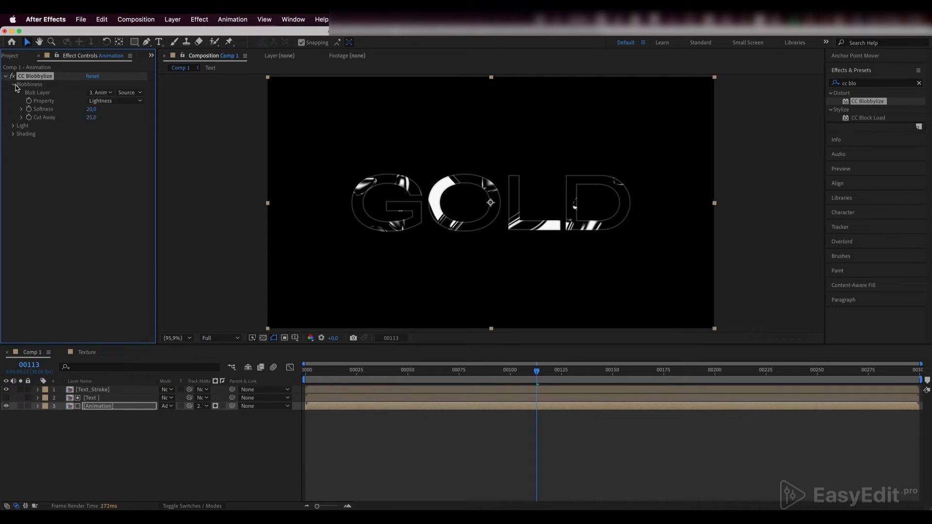
click(102, 93)
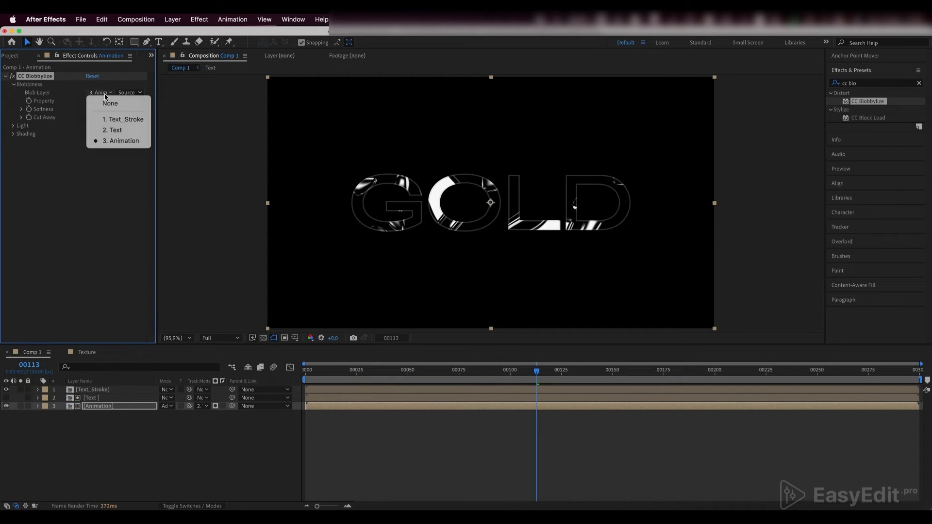
click(115, 131)
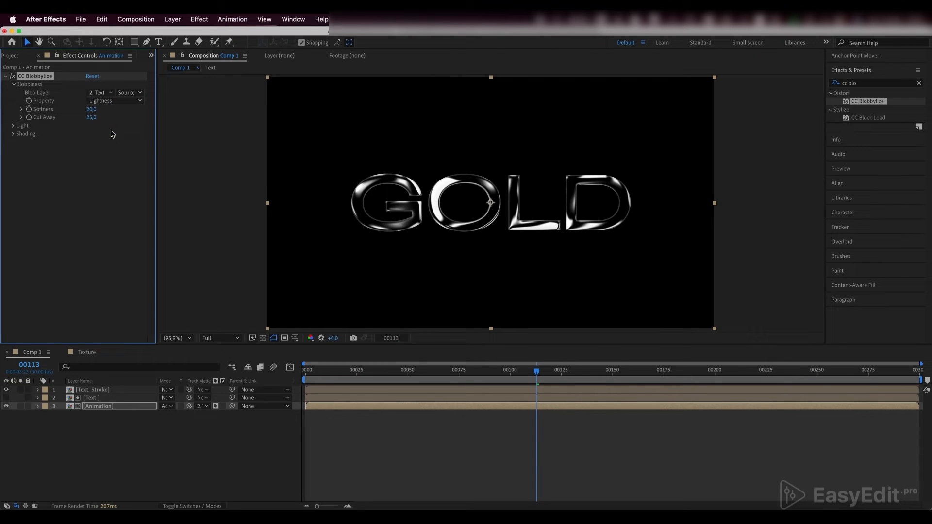
click(112, 101)
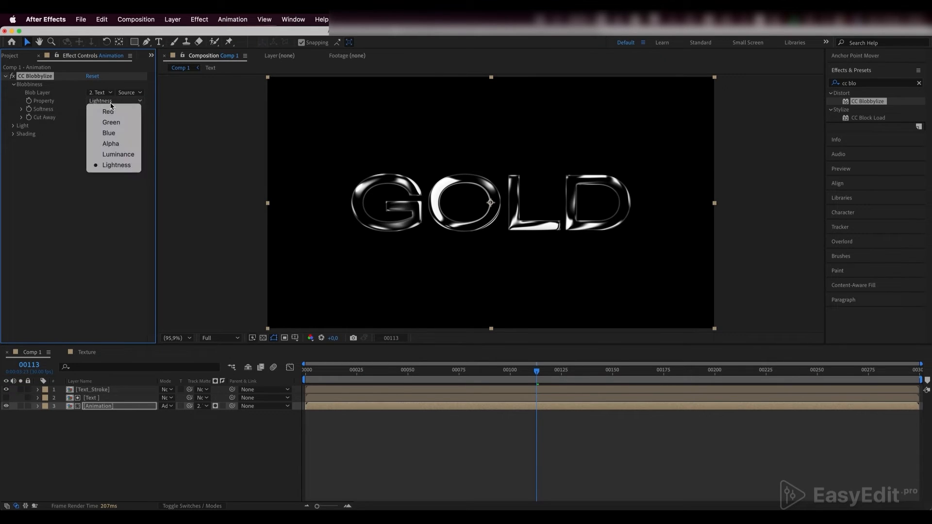
click(117, 154)
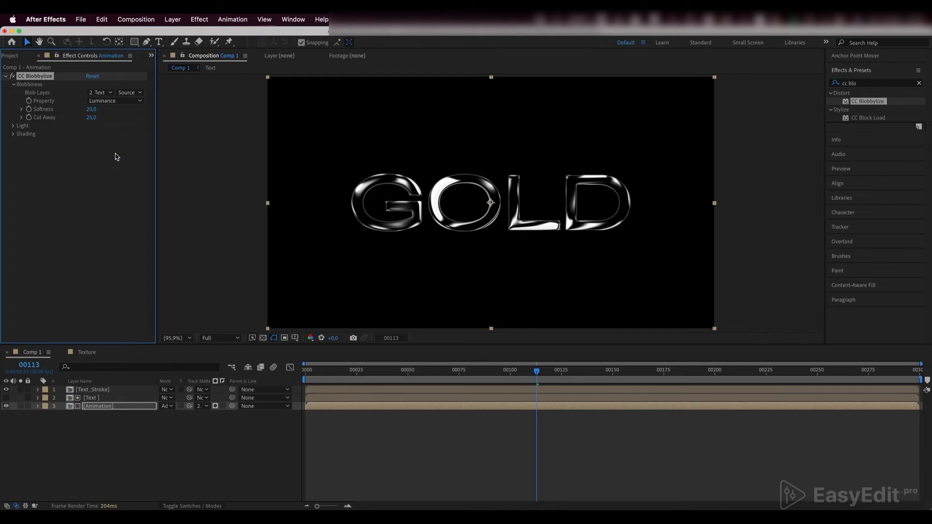
- Set CC Blobbylize's Softness to 15 and Cut Away to 50
click(92, 109)
key(Return)
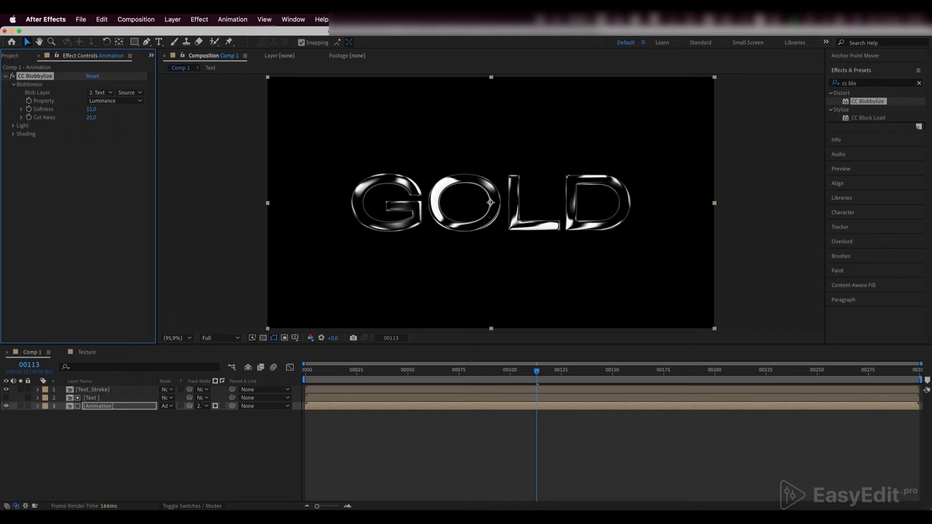
click(91, 117)
text(50)
key(Return)
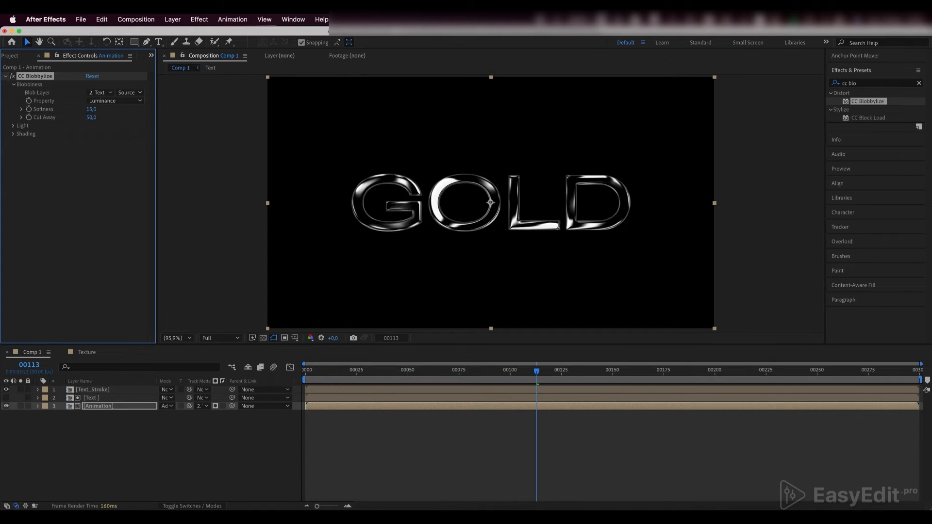
- Set the Light Height in CC Blobbylize's light settings to 30
click(14, 126)
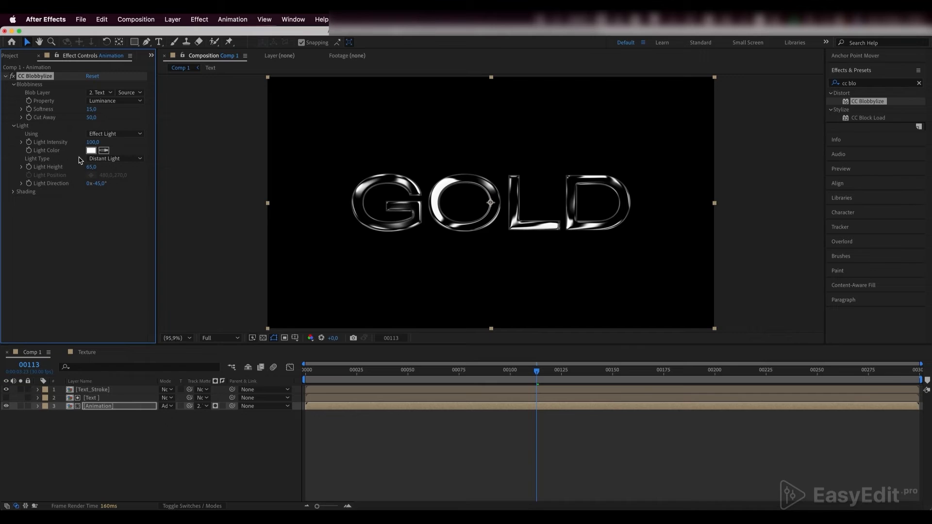
click(92, 166)
text(30)
key(Return)
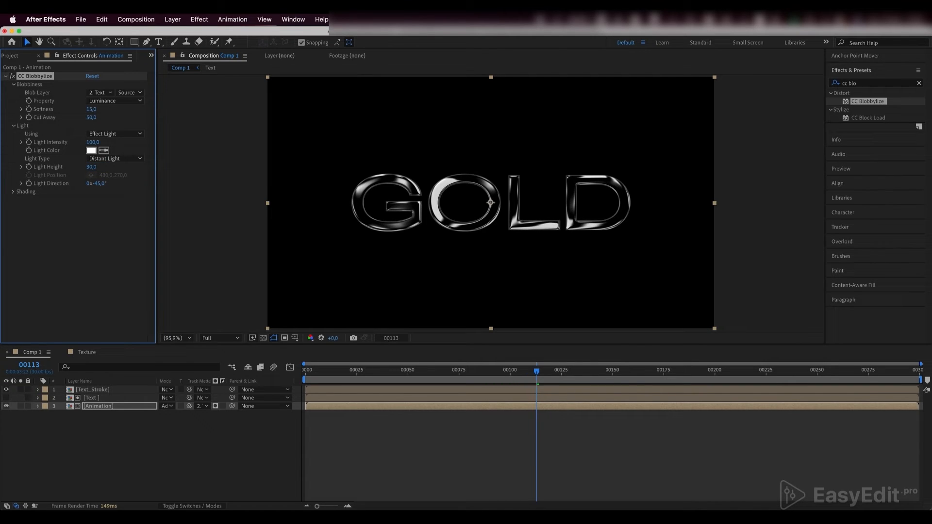
- Find the CC Glass effect and apply it to the Animation layer
double_click(852, 83)
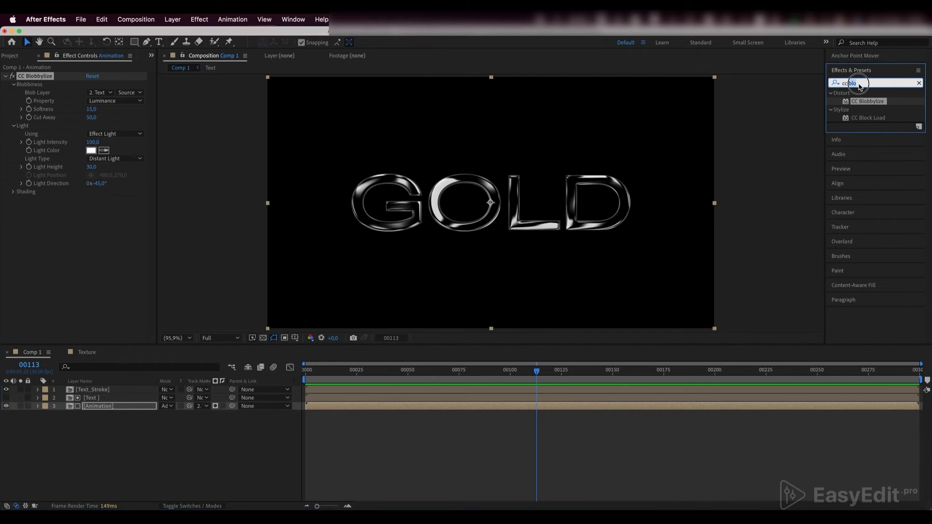
text(glss)
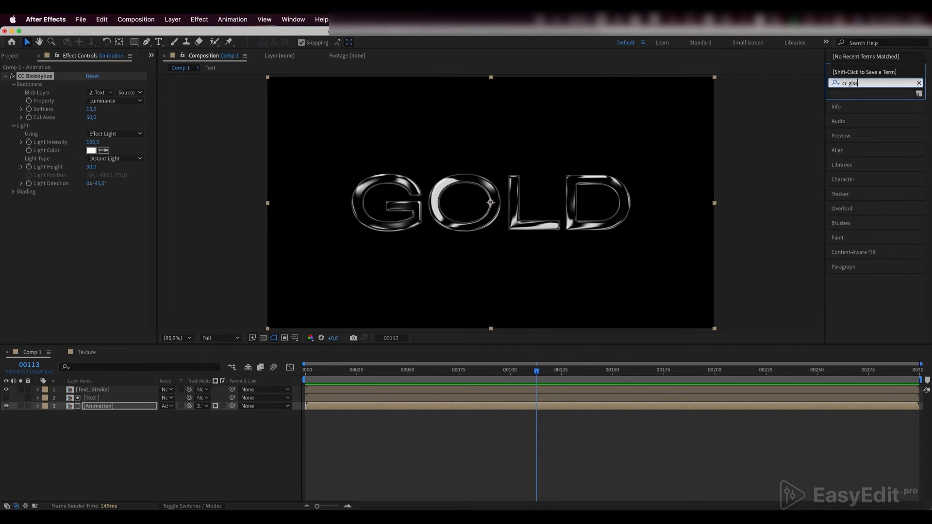
key(BackSpace)
key(BackSpace)
text(a)
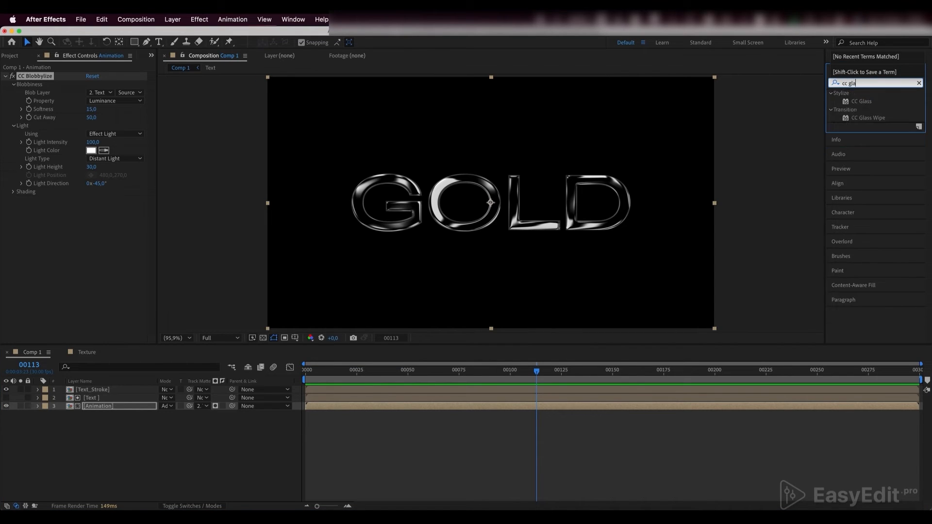
click(866, 102)
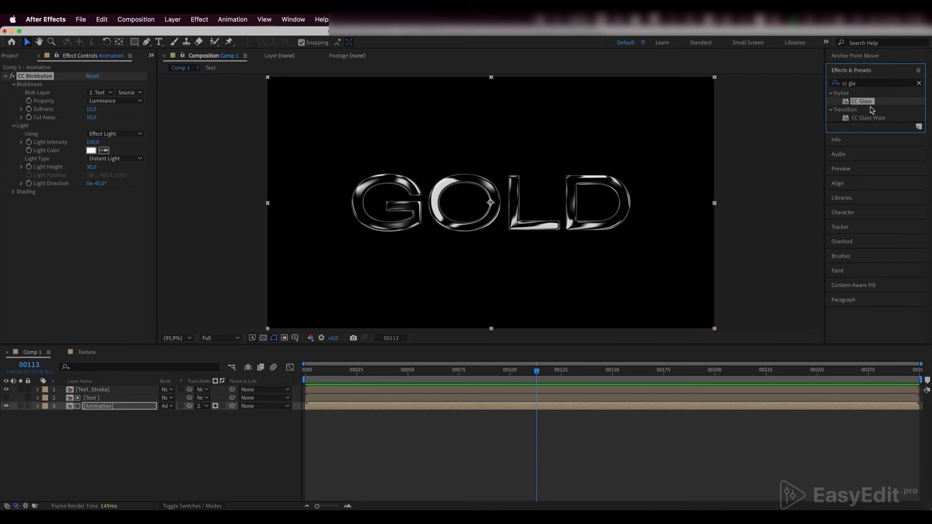
drag(870, 104, 113, 410)
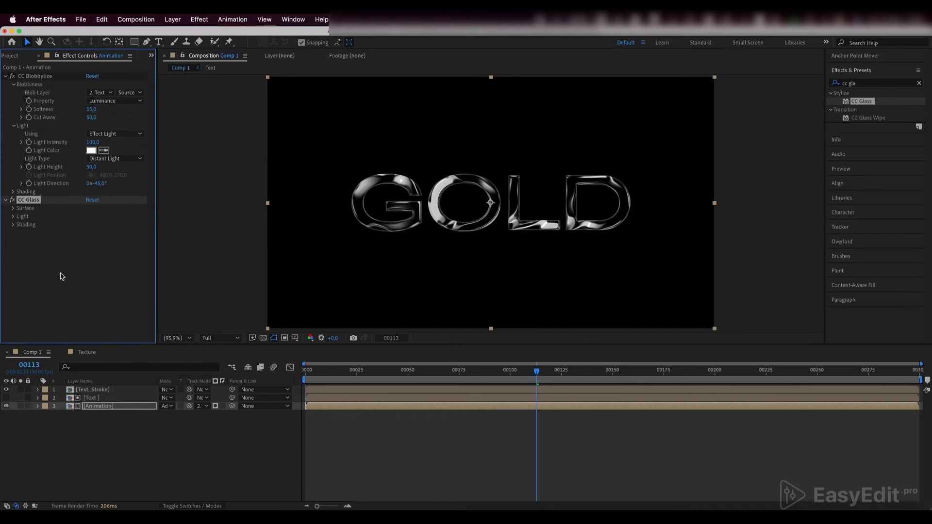
- Set CC Glass's Bump Map to the Text layer and its Property to Luminance
click(13, 209)
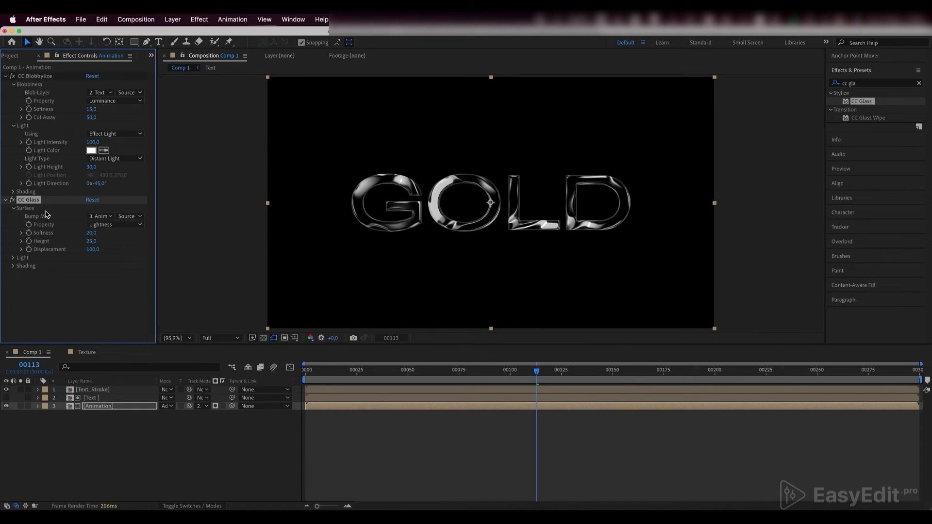
click(100, 217)
click(111, 252)
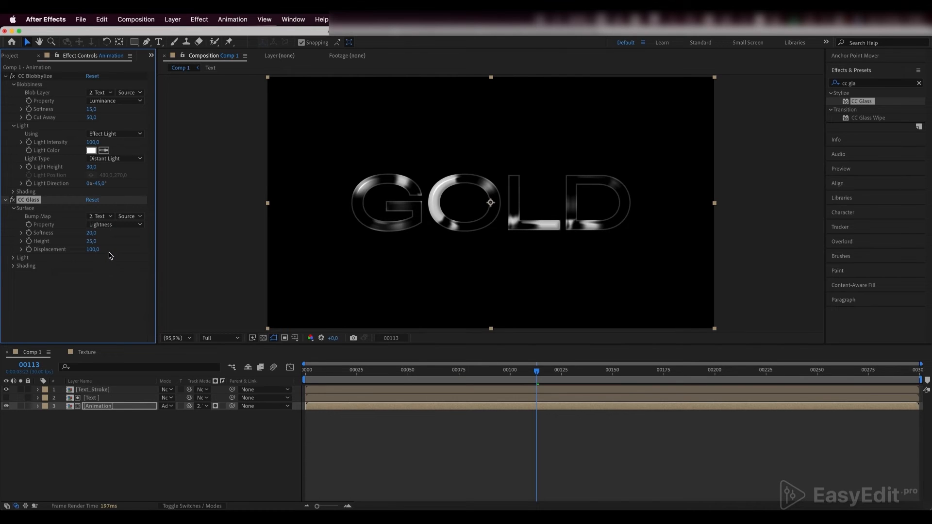
click(108, 226)
click(116, 279)
- Set the Height of the CC Glass surface to 5
click(92, 242)
text(5)
click(101, 280)
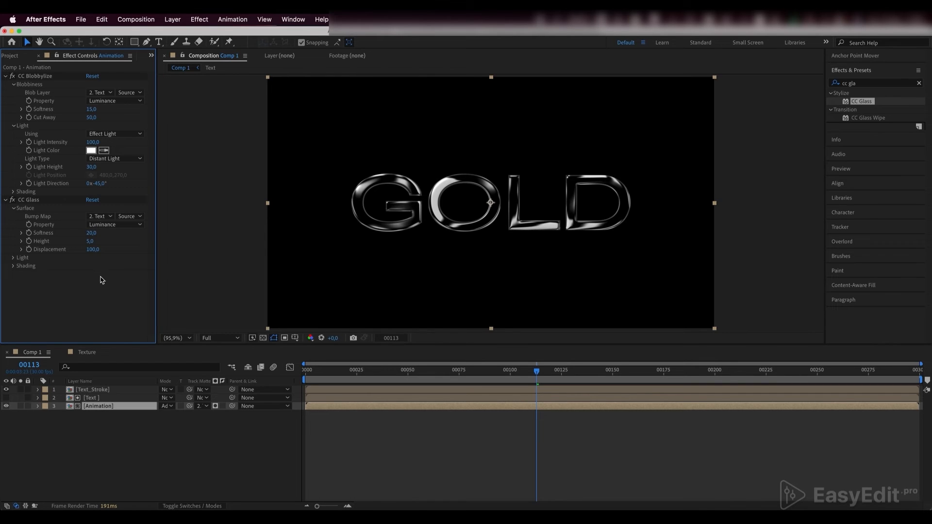
- Set the Light Height in CC Glass's light settings to 70
click(14, 258)
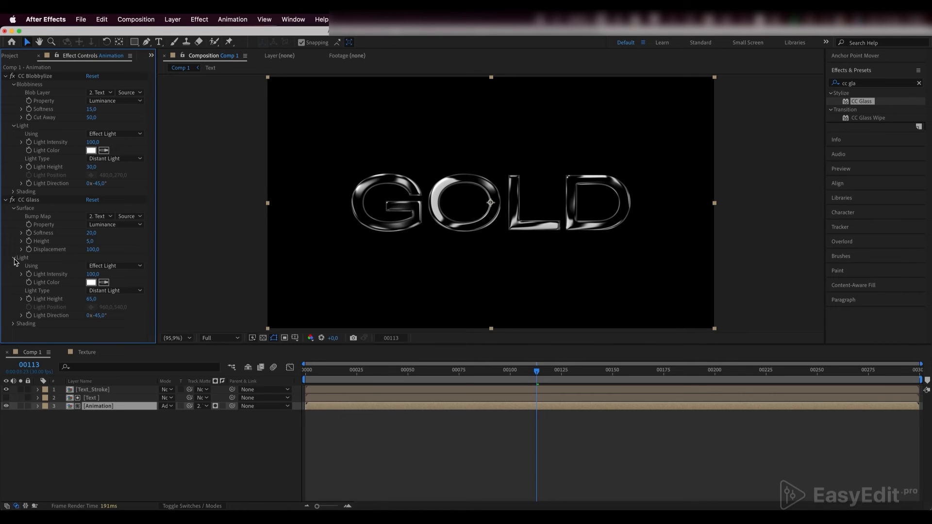
click(91, 299)
text(70)
key(Return)
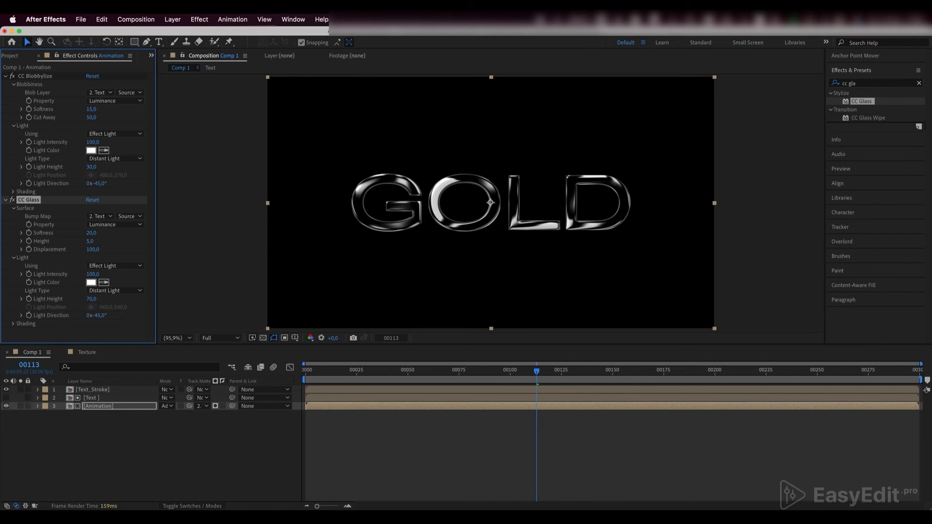
- Create an adjustment layer above the text layers and apply the Curves effect to it
right_click(109, 427)
click(272, 462)
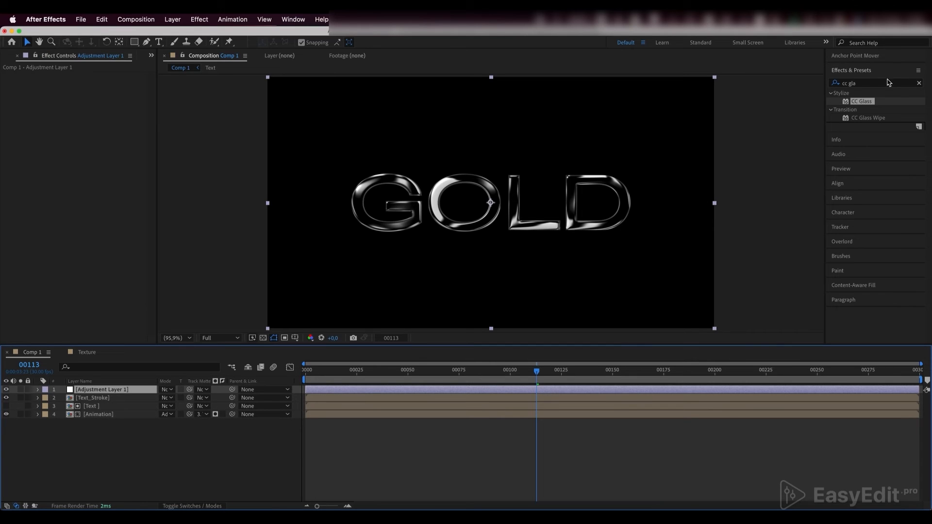
click(826, 83)
text(curve)
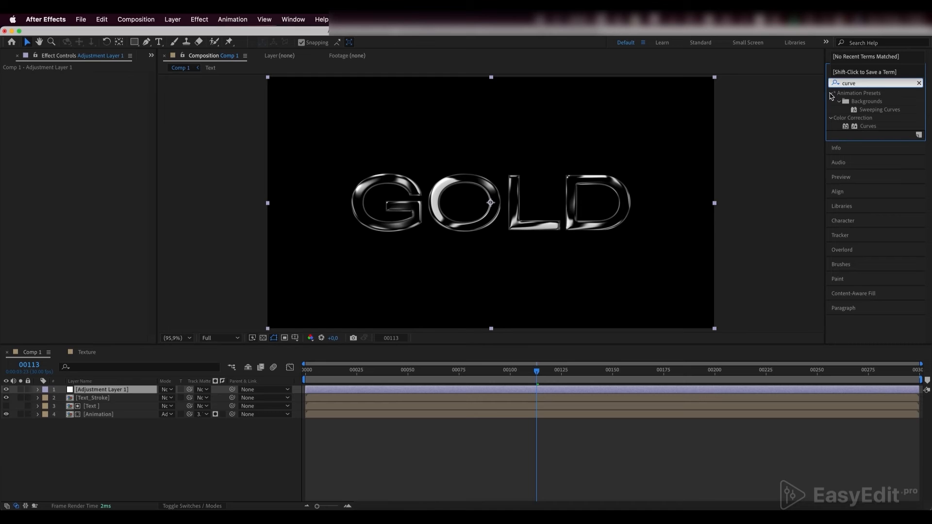
click(868, 125)
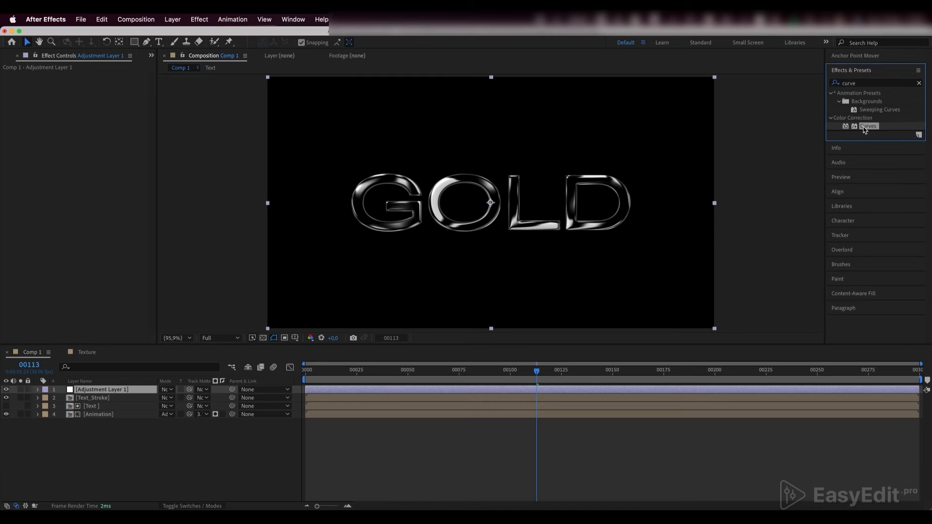
drag(868, 127, 108, 394)
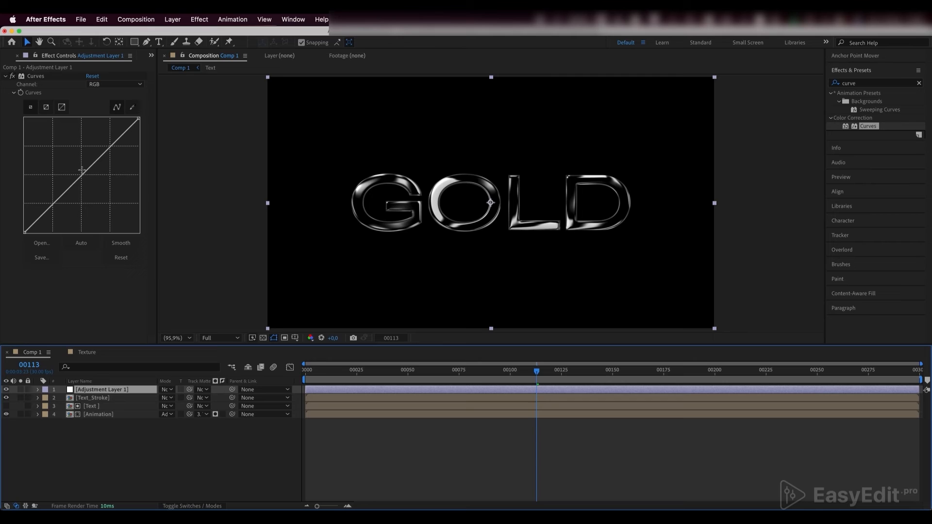
- Raise the midtones of the RGB curve moderately and those of the Red curve strongly in Curves
mouse_move(82, 170)
mouse_down()
mouse_move(81, 159)
mouse_move(74, 165)
mouse_up()
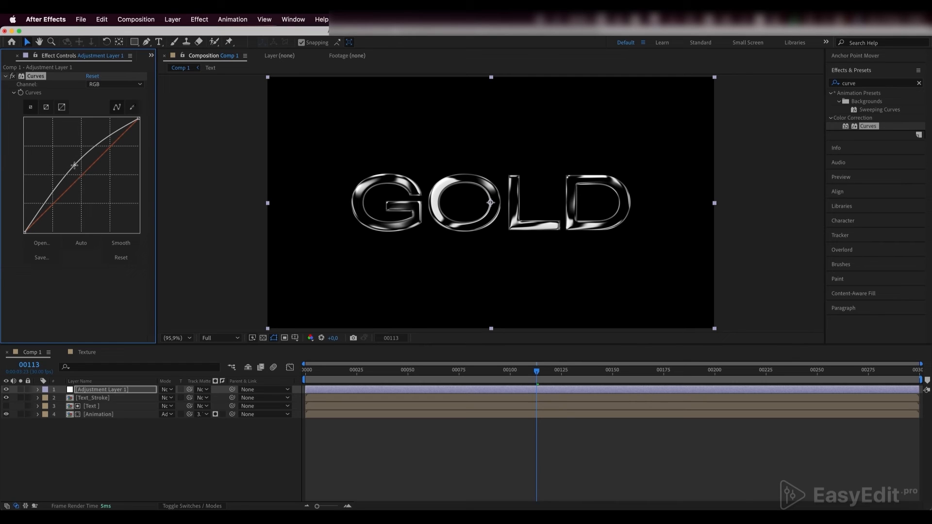
click(115, 84)
click(113, 106)
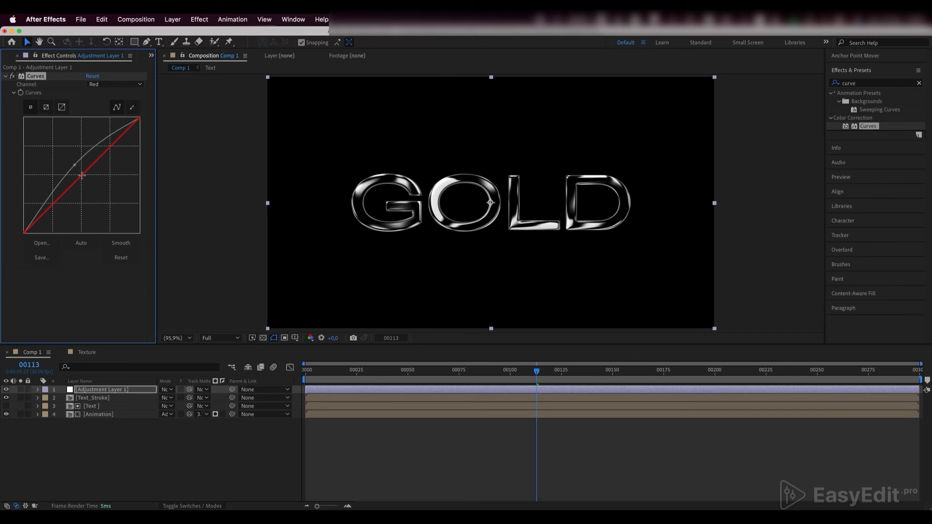
drag(82, 175, 62, 155)
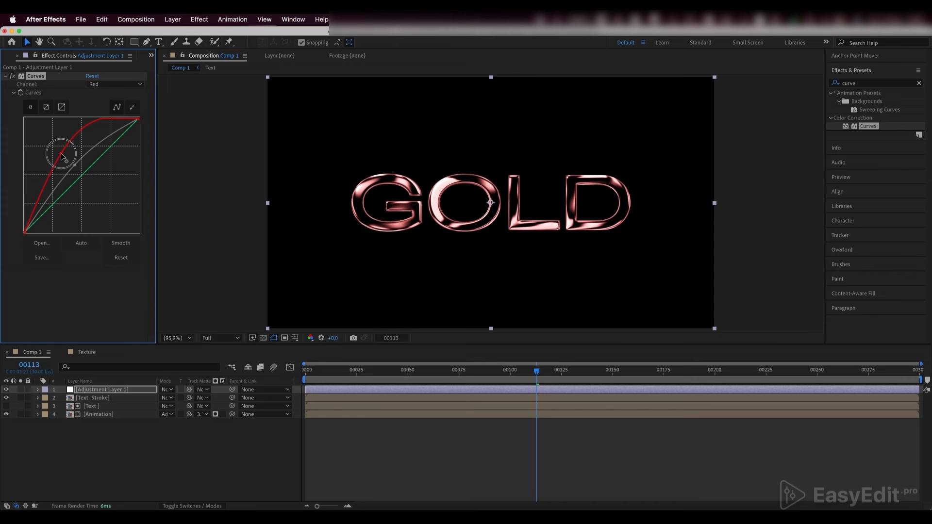
drag(61, 155, 61, 154)
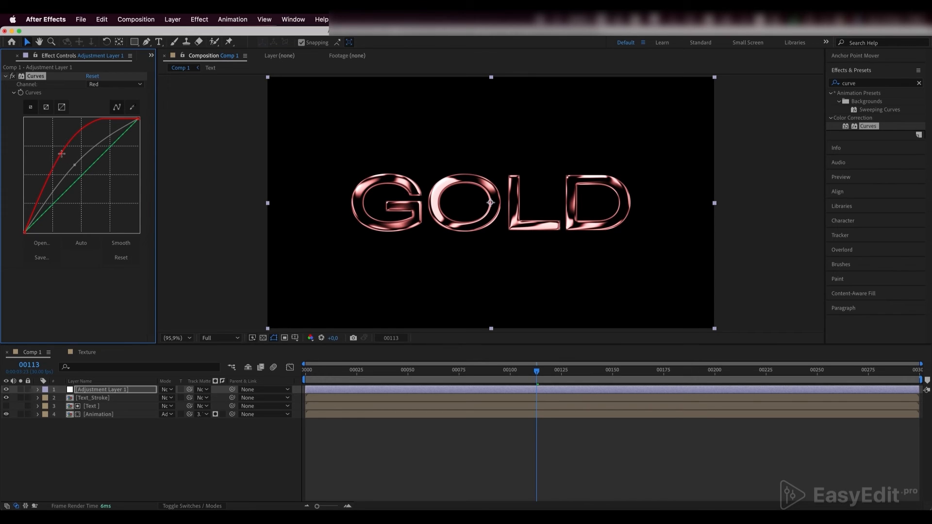
- Raise the midtones of the Green curve slightly, keeping it just below the RGB curve
click(109, 86)
click(106, 118)
drag(79, 176, 73, 166)
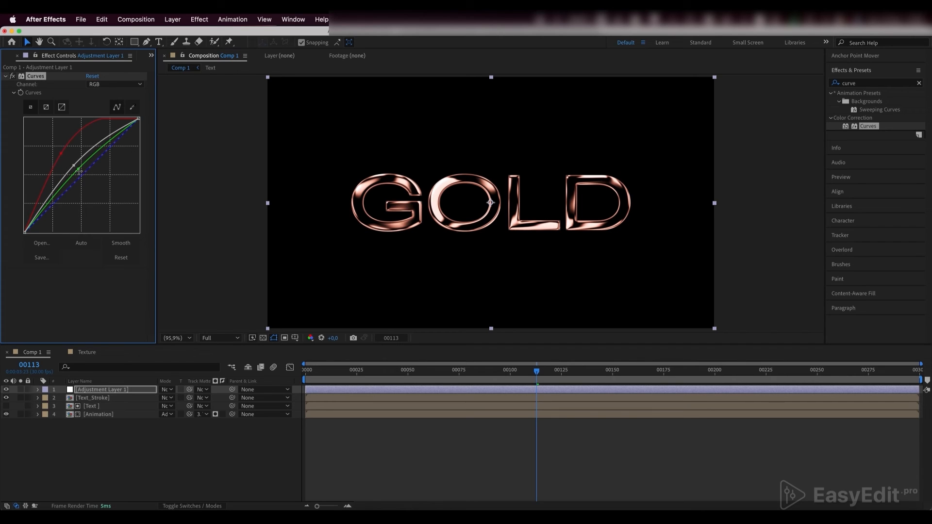
click(78, 169)
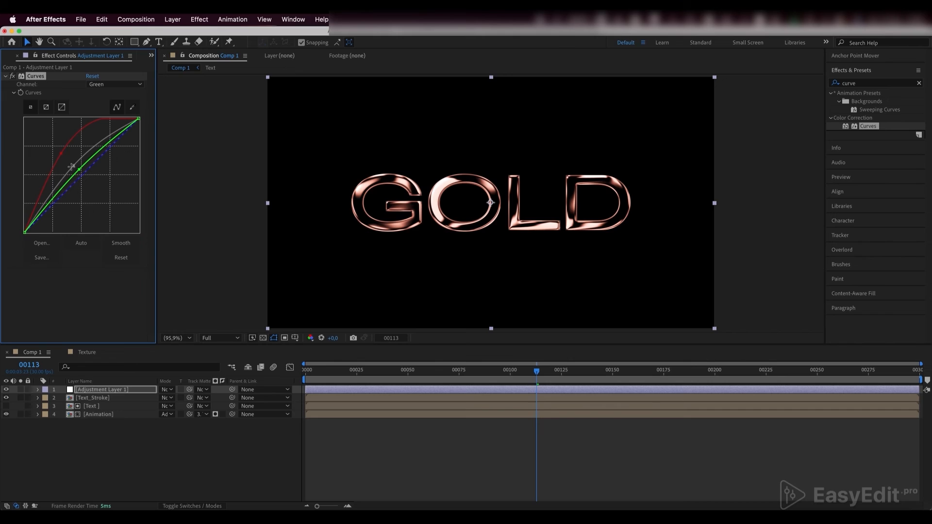
- Pull the Blue curve well below the diagonal to tint the text gold
click(112, 84)
click(110, 128)
drag(86, 176, 101, 195)
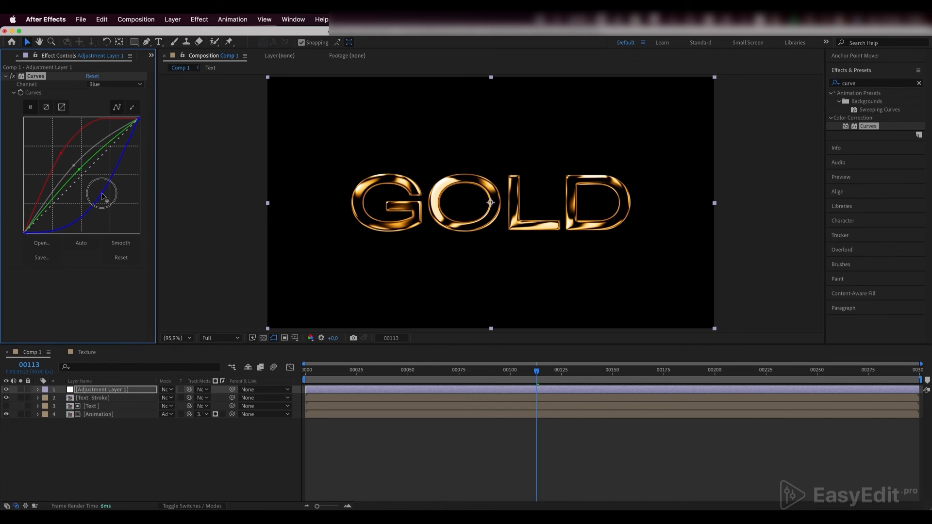
mouse_move(102, 194)
mouse_down()
mouse_move(108, 197)
mouse_move(102, 192)
mouse_up()
- Fine-tune the RGB curve's midpoint and add a second Curves effect with its RGB midtones raised slightly
click(73, 167)
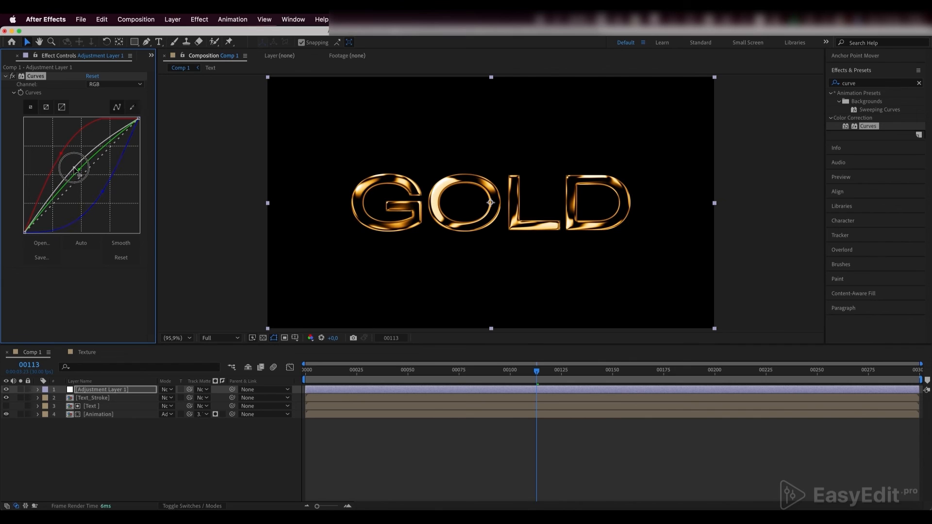
drag(73, 166, 74, 164)
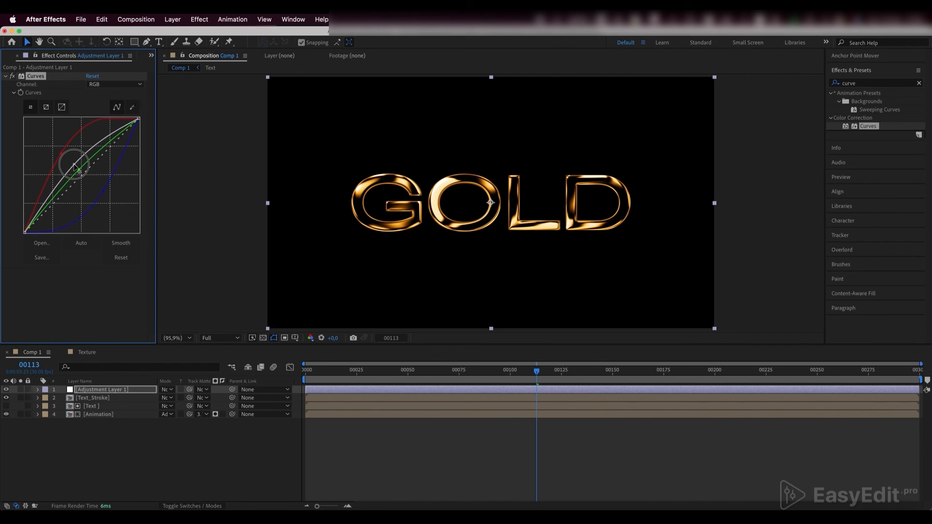
mouse_move(81, 249)
mouse_down()
mouse_move(70, 230)
mouse_move(75, 244)
mouse_up()
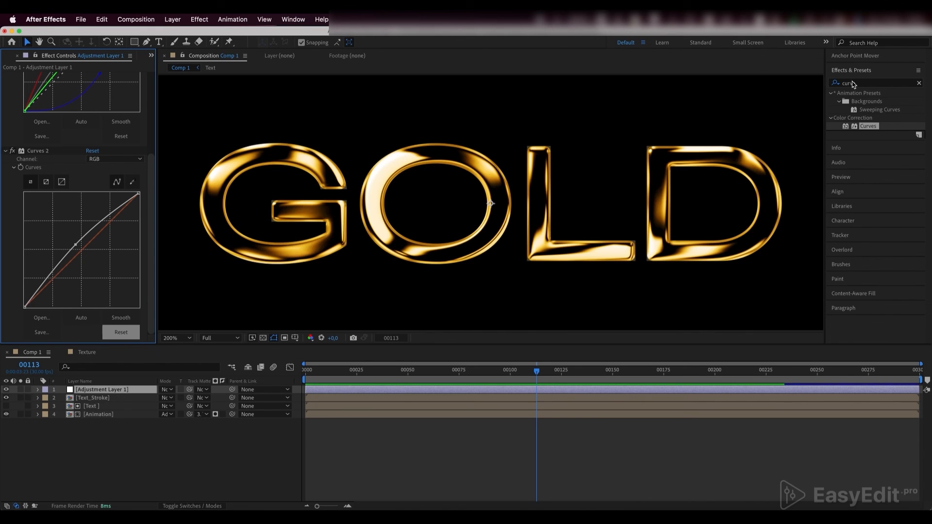
- Find the Sharpen effect and apply it to the adjustment layer
drag(857, 83, 833, 85)
click(580, 458)
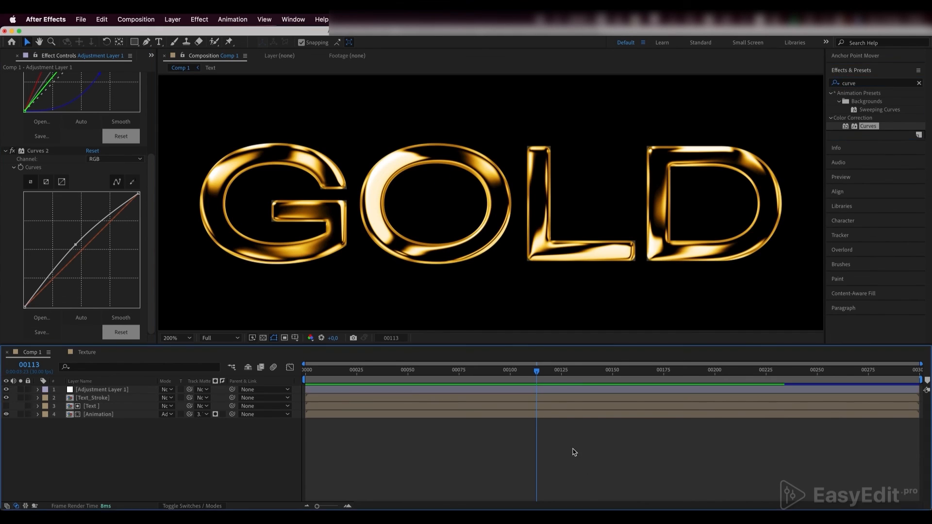
click(170, 339)
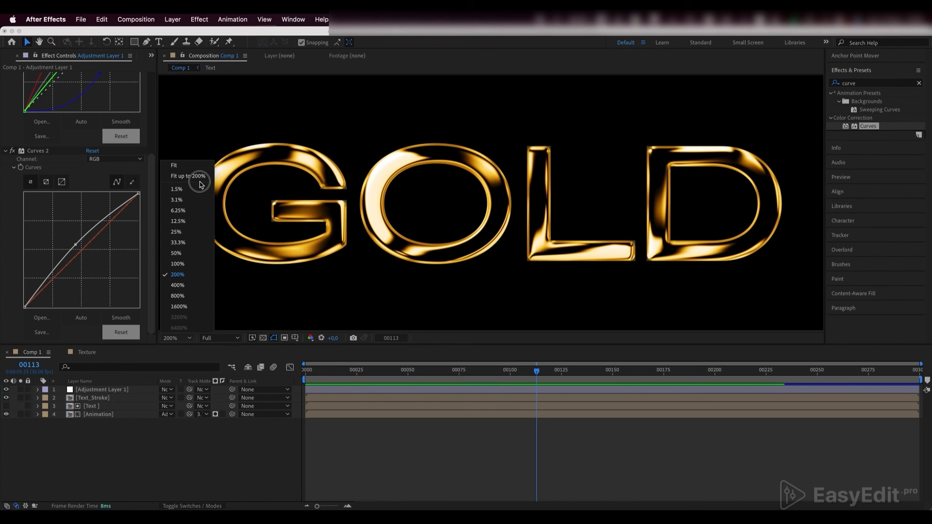
click(180, 175)
double_click(863, 84)
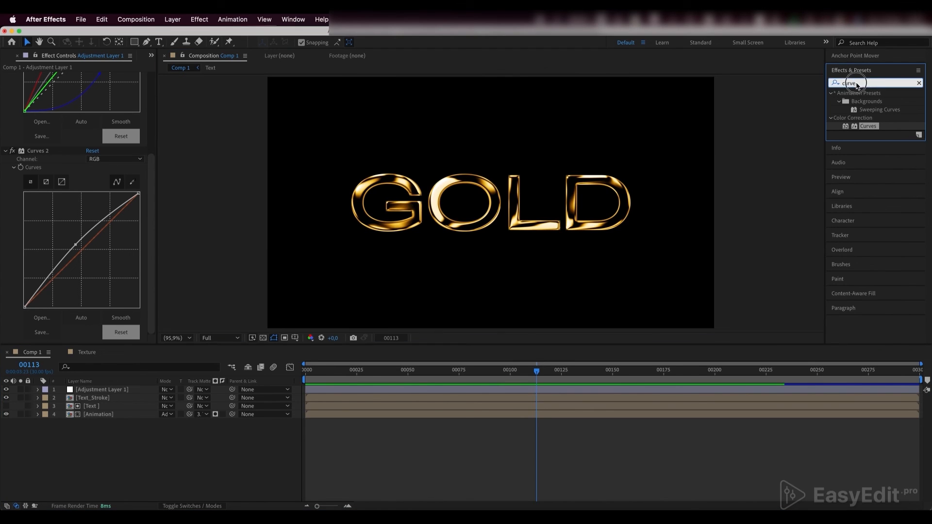
text(sharp)
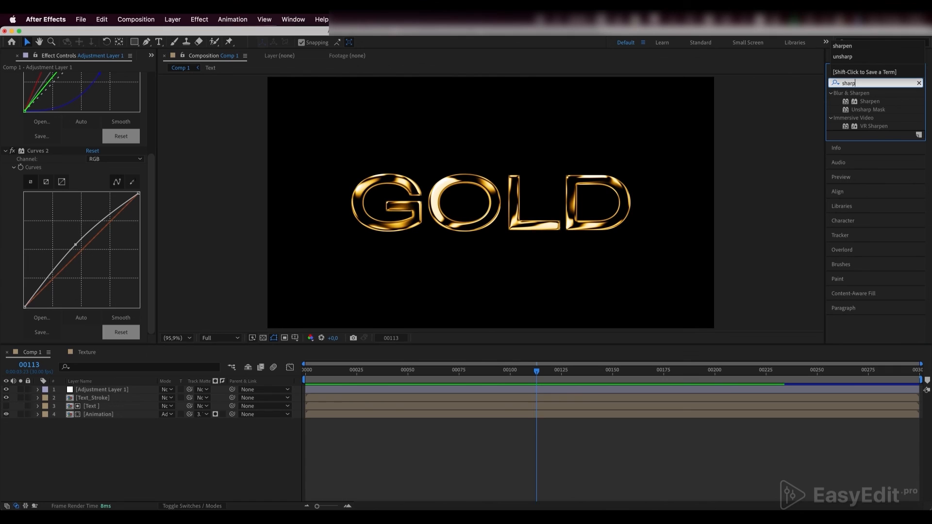
drag(870, 101, 120, 392)
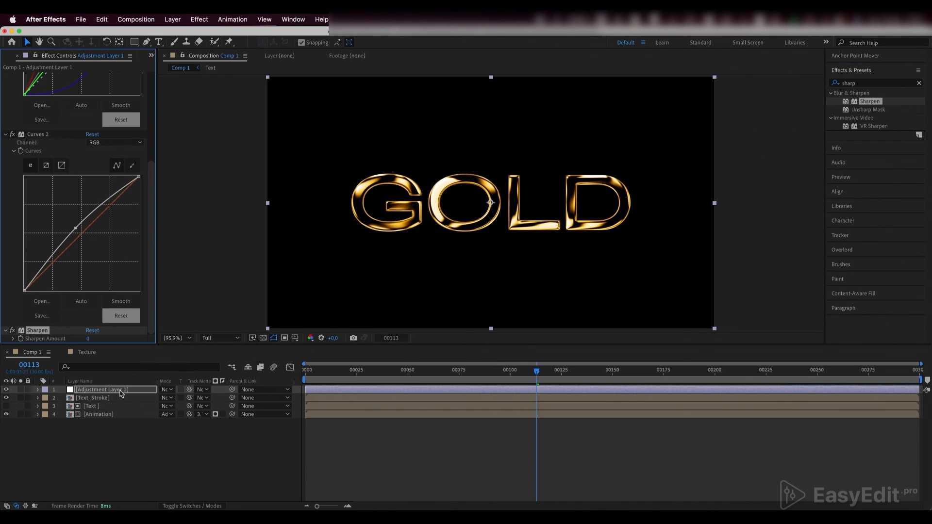
- Set the Sharpen Amount on the adjustment layer to 3
click(95, 339)
text(5)
key(Return)
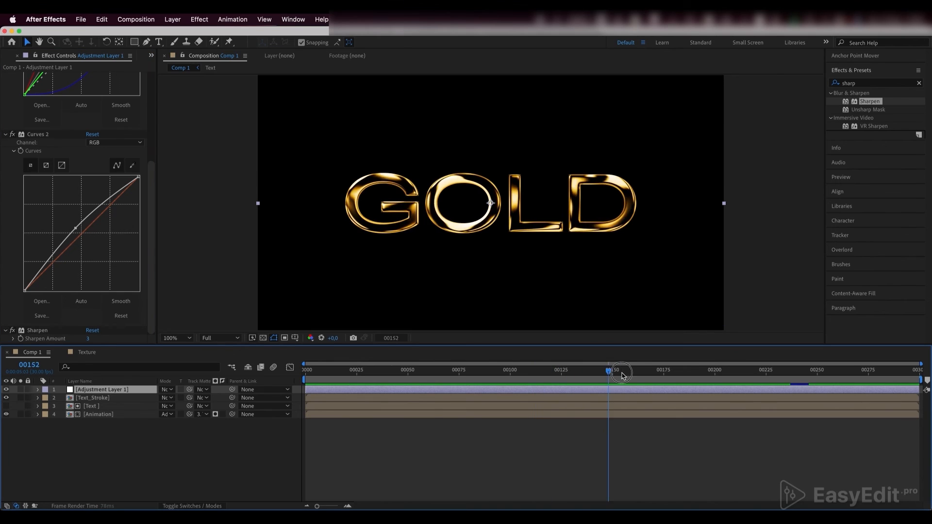